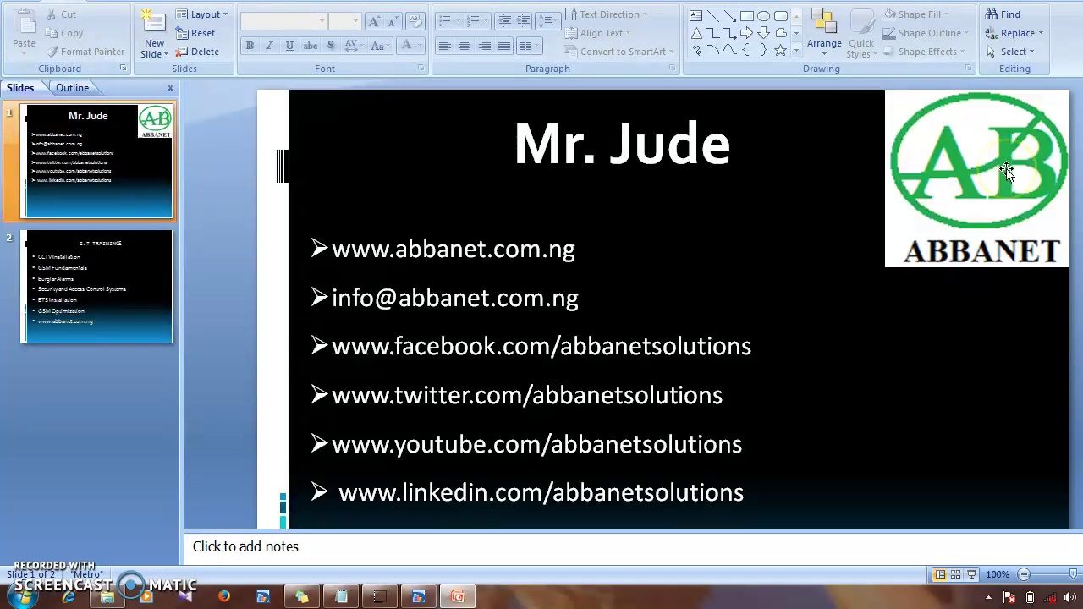
Step: Bring the topic 2 notes forward and highlight 'Plot' and 'RxQual Plot' in the list
left_click(350, 598)
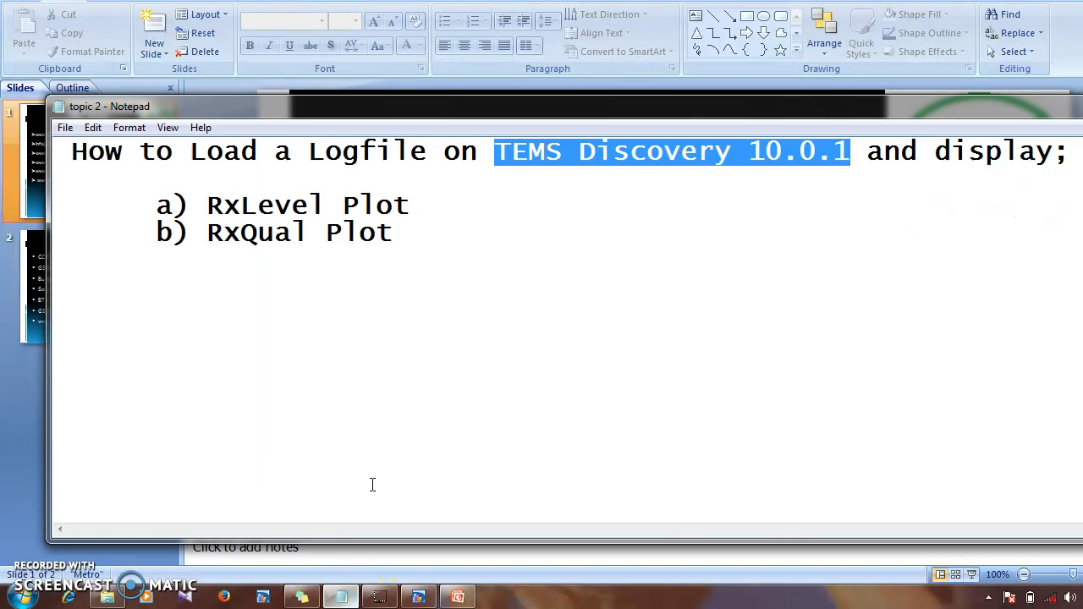
left_click(491, 161)
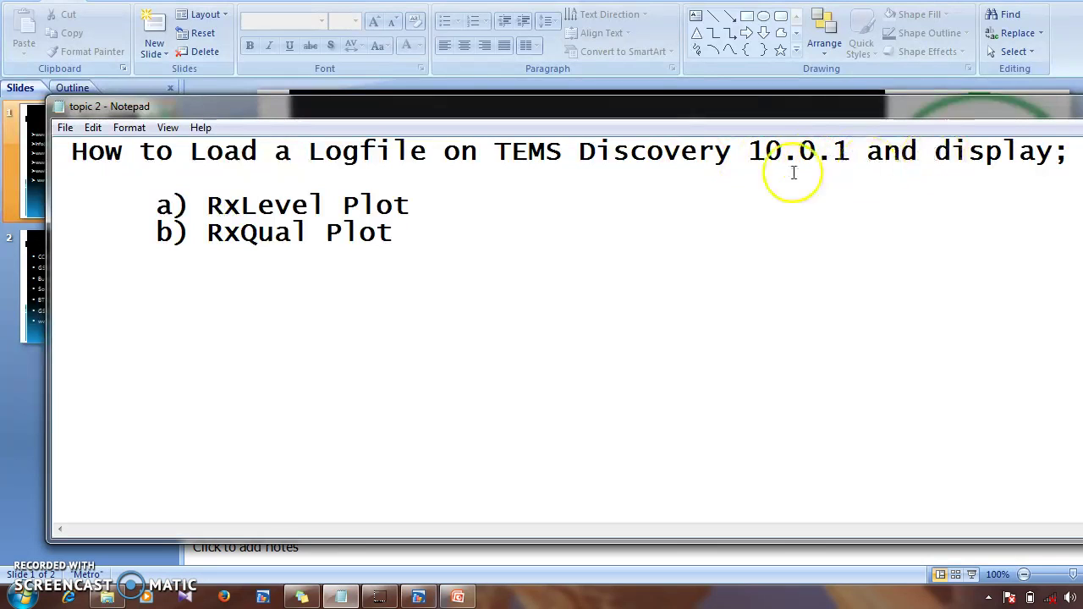
left_click_drag(411, 205, 203, 204)
left_click_drag(407, 230, 200, 234)
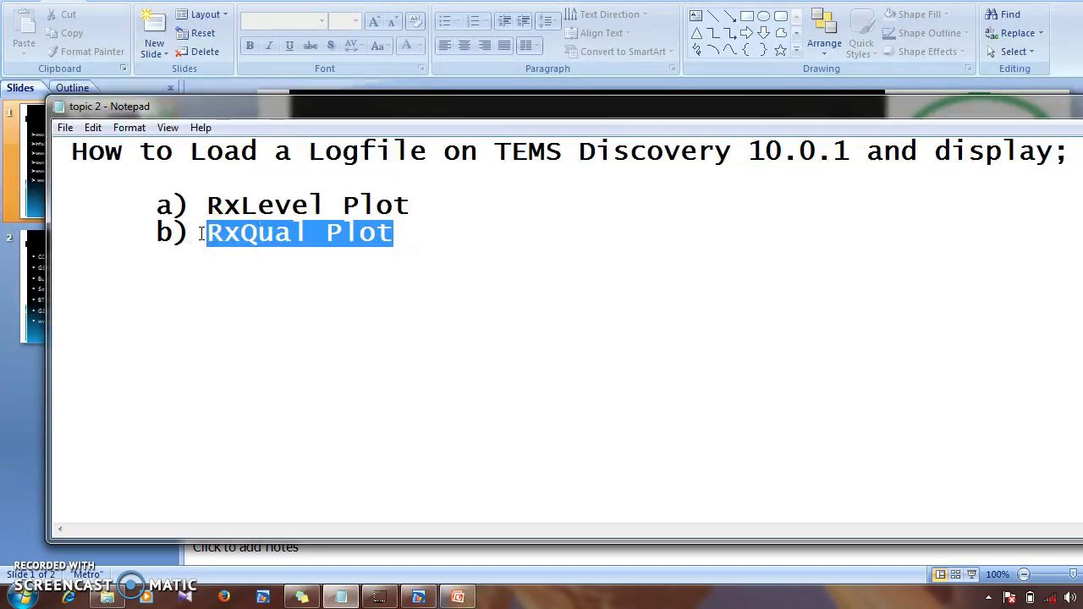
Step: Highlight the program name 'TEMS Discovery' in the note's title
left_click_drag(495, 152, 719, 150)
left_click(723, 150)
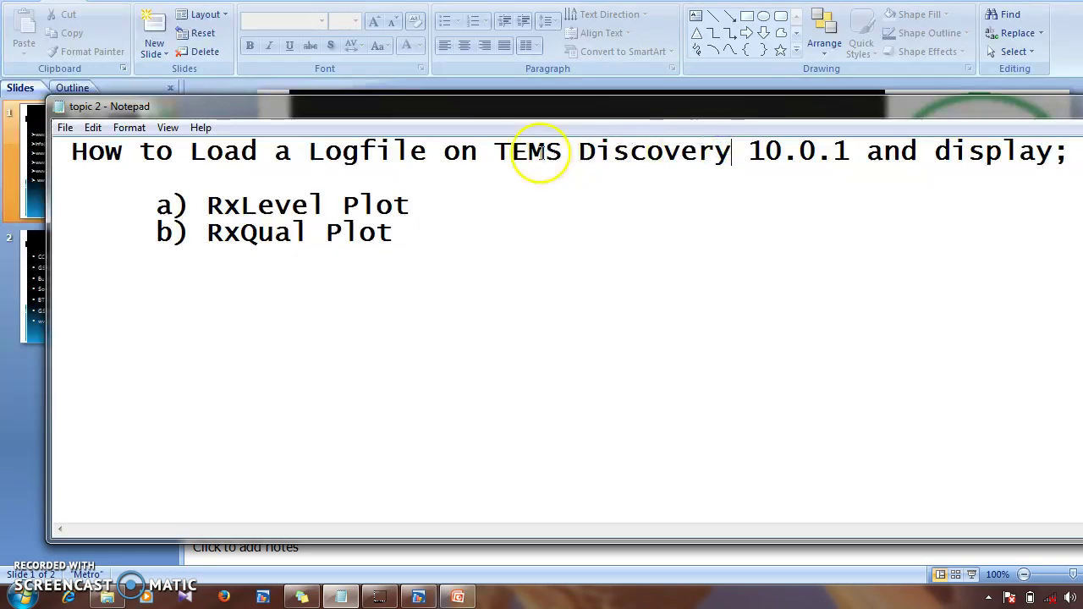
left_click_drag(496, 150, 735, 151)
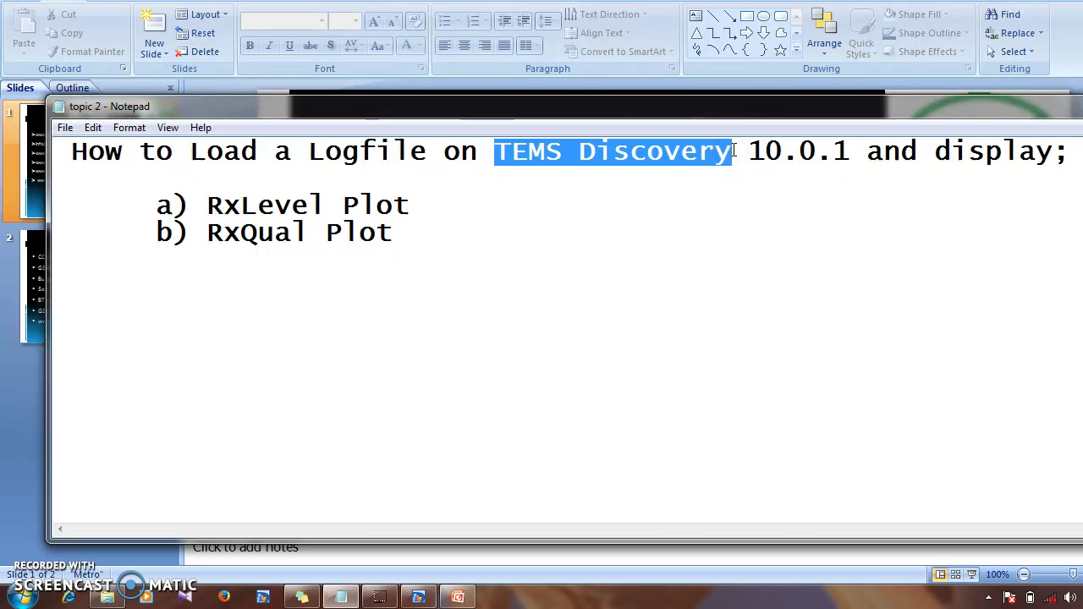
left_click_drag(734, 151, 733, 152)
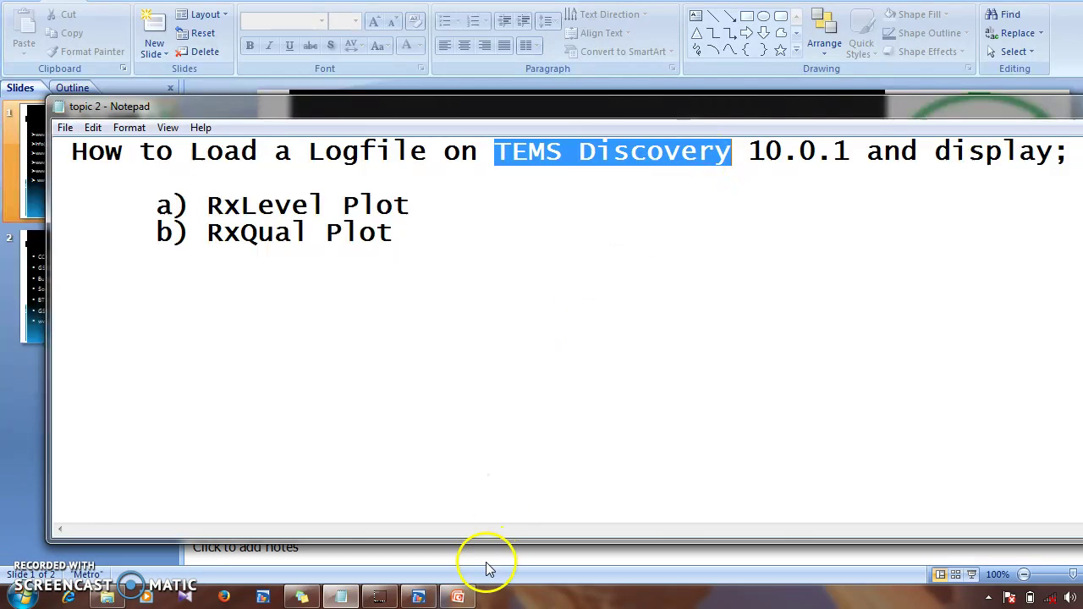
Step: Switch to TEMS Discovery and restore its window, shifted to the right
left_click(438, 596)
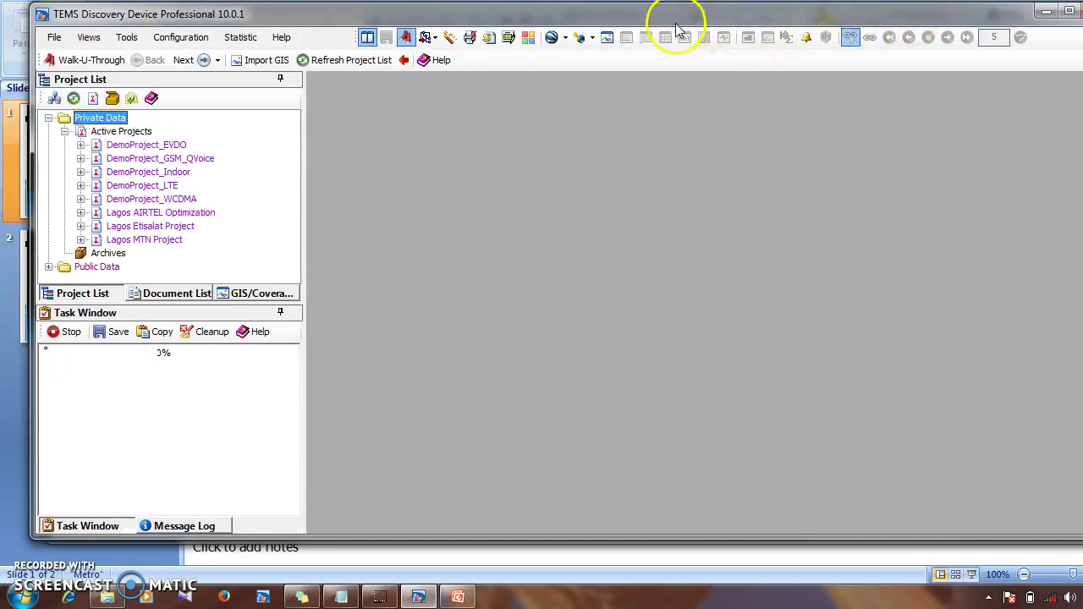
left_click_drag(817, 24, 867, 40)
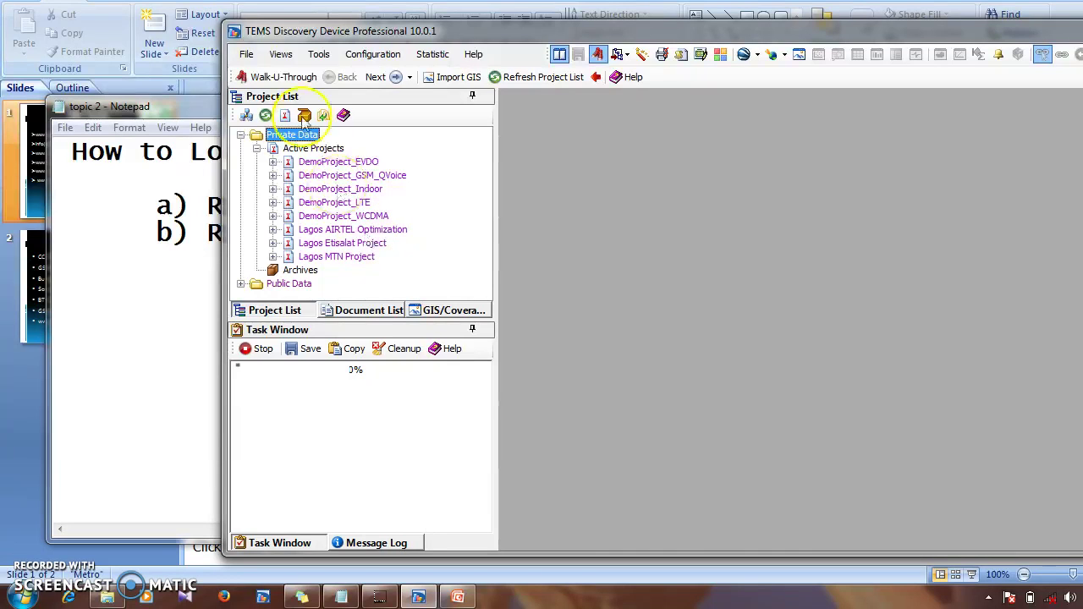
Step: Start a drive test data import targeting Lagos MTN Project with dataset 'ED0091 logs'
left_click(254, 54)
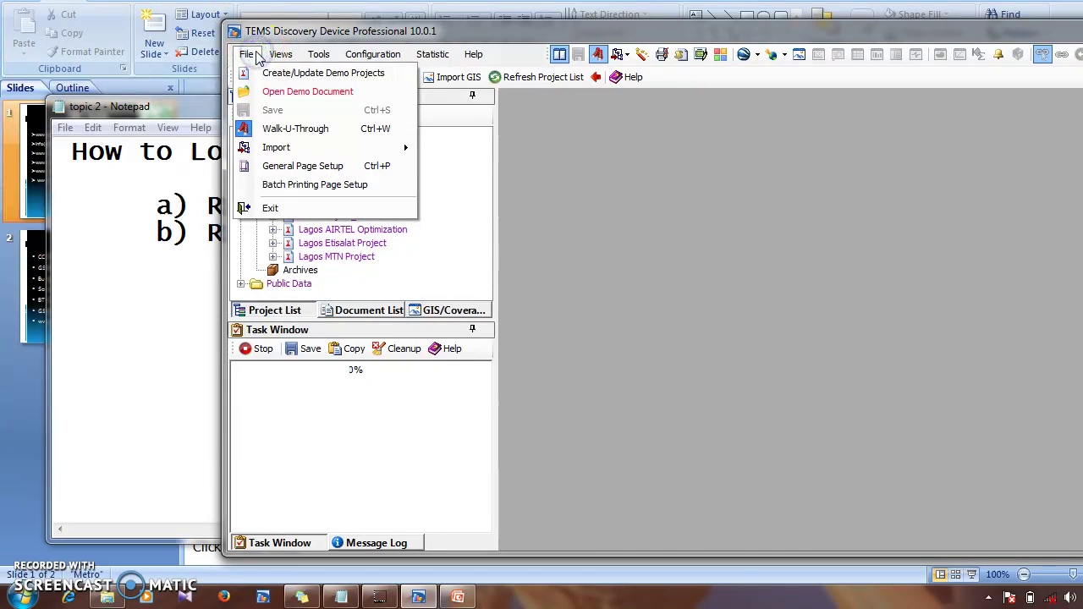
mouse_move(286, 150)
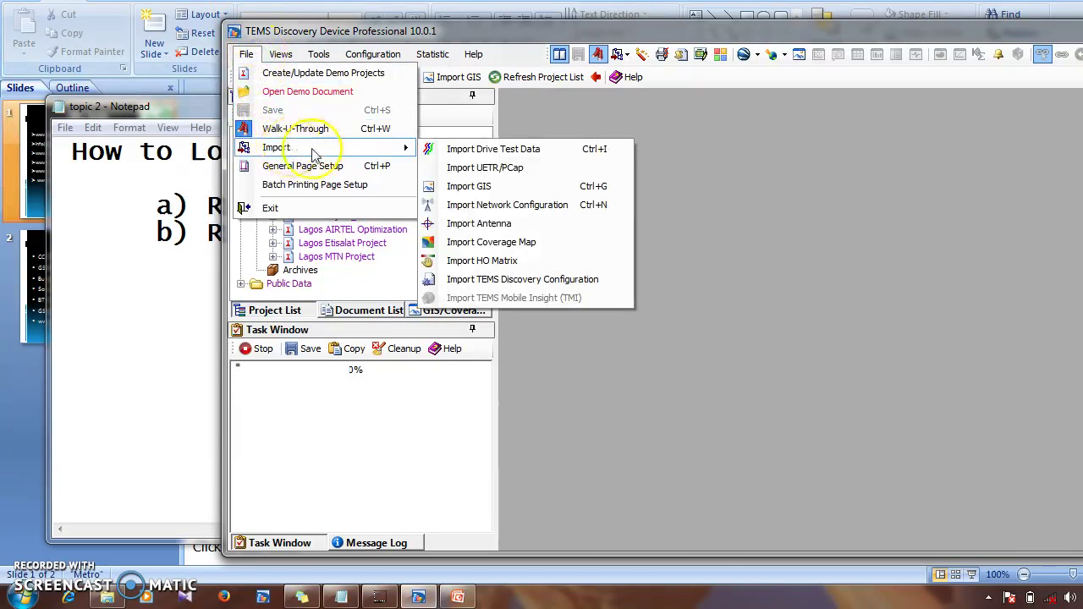
left_click(483, 147)
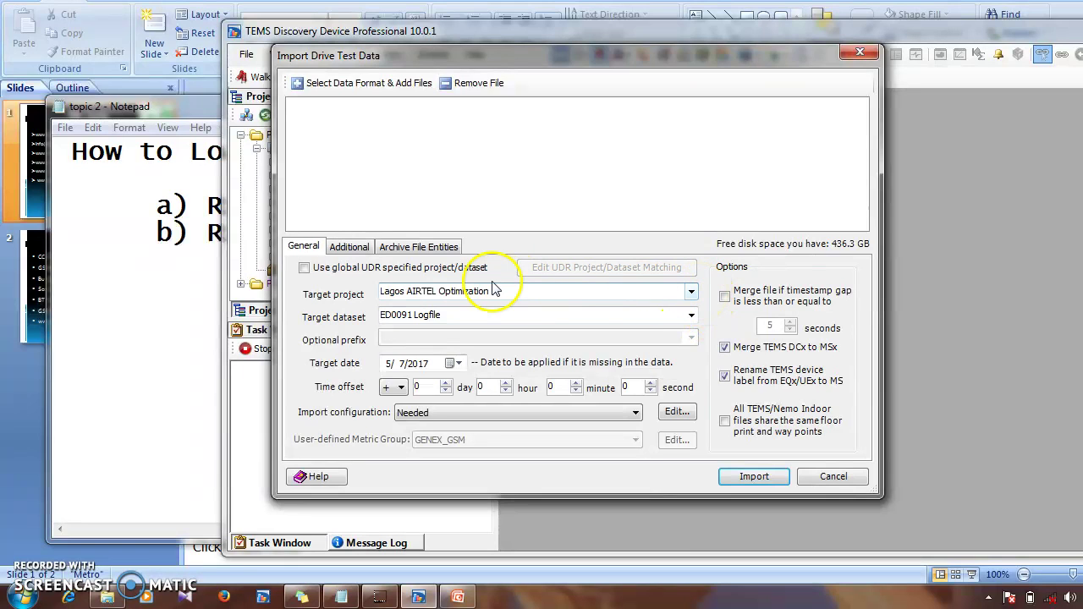
left_click(687, 291)
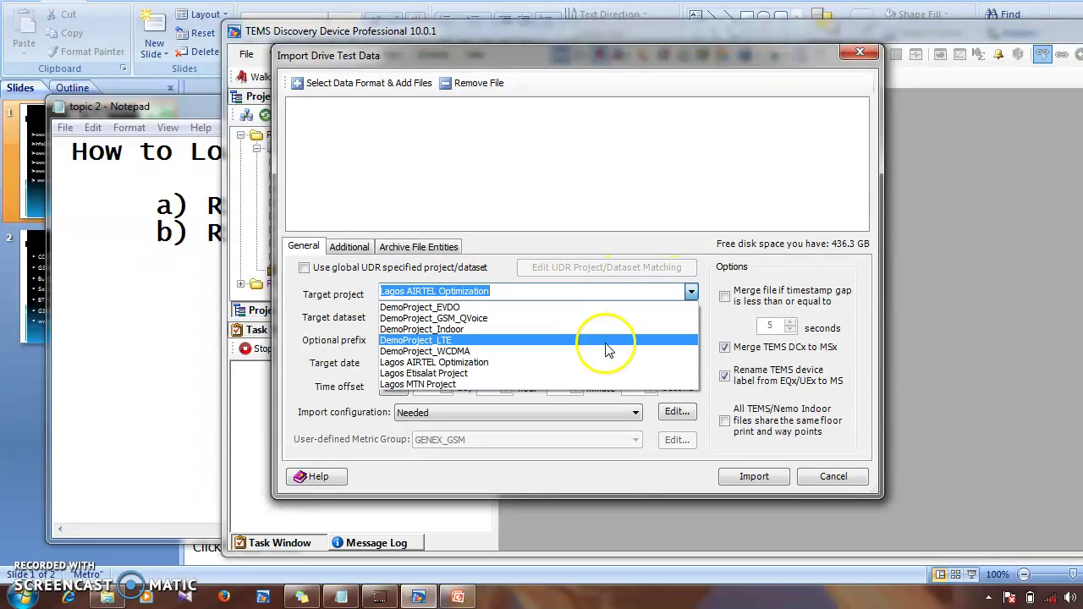
left_click(472, 385)
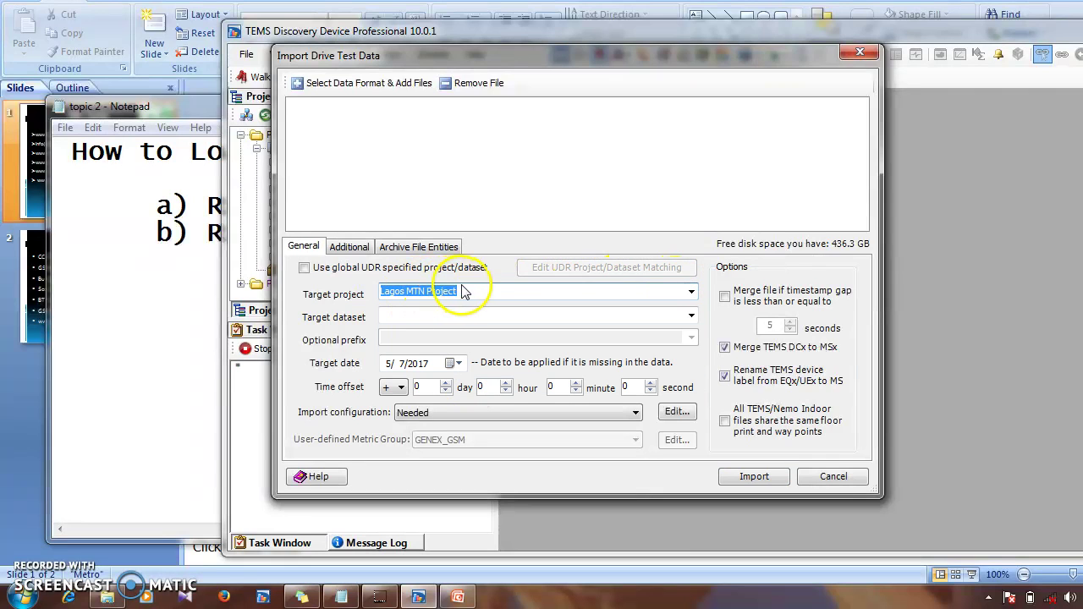
left_click(412, 317)
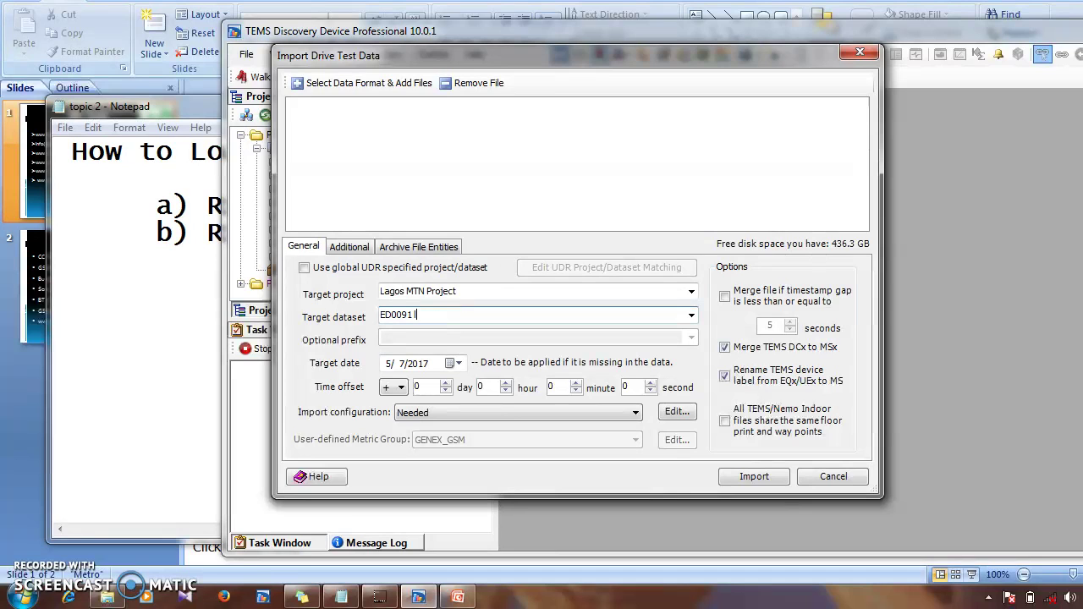
left_click(449, 316)
Step: Add the ED0091 DRIVE log file from the Desktop Logfile folder to the import
left_click(354, 86)
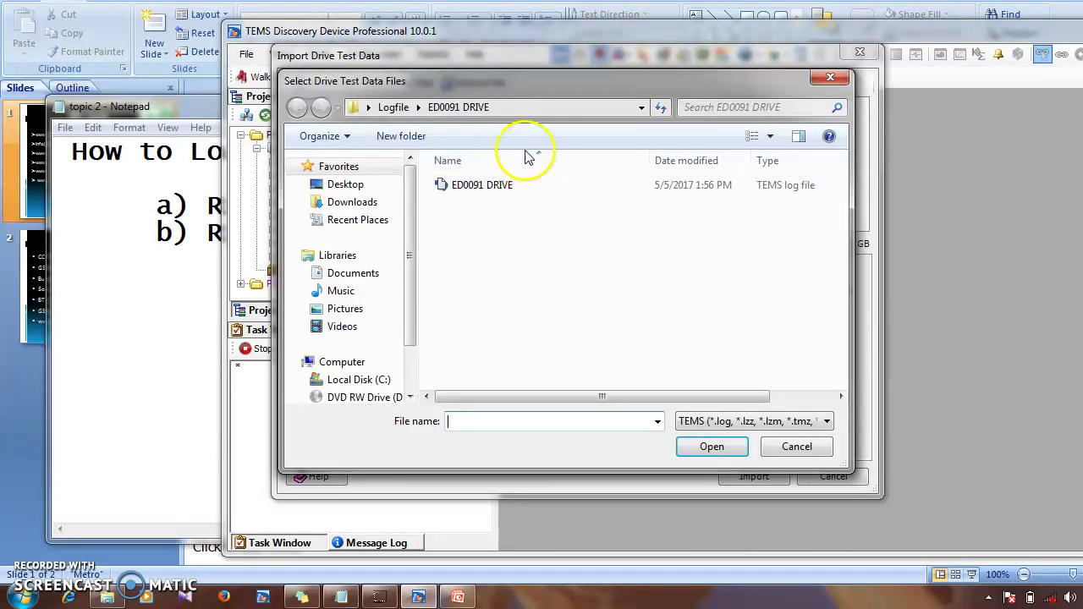
left_click(373, 184)
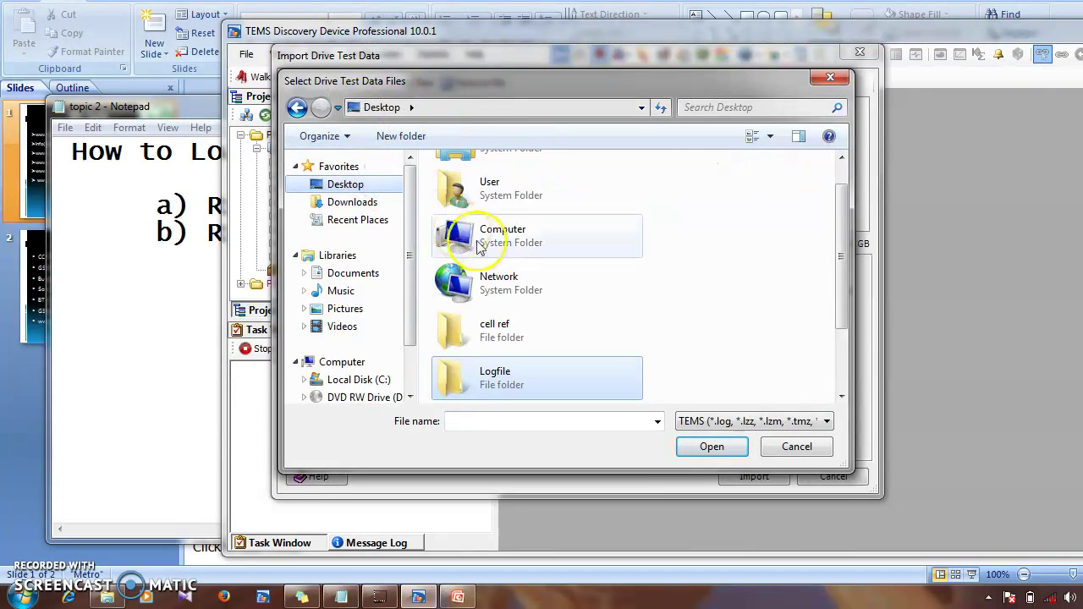
double_click(514, 385)
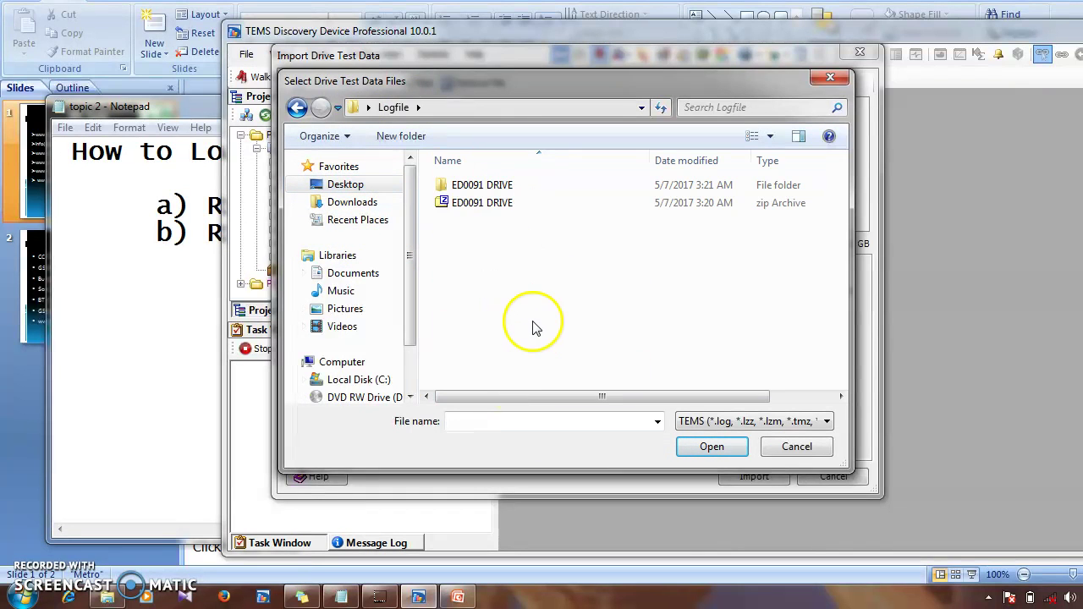
double_click(538, 185)
double_click(536, 185)
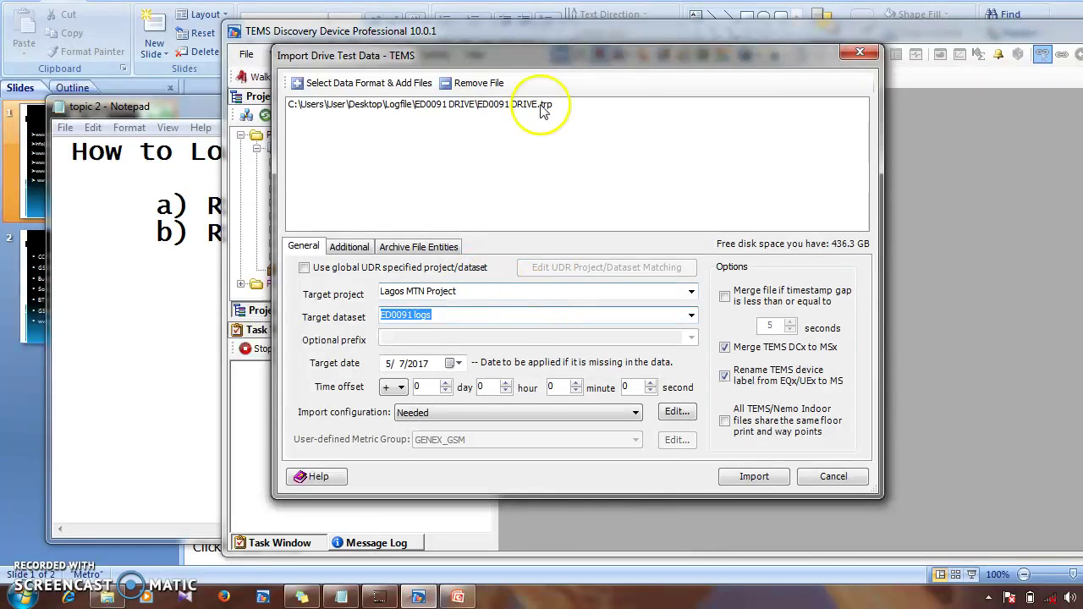
Step: Run the import and wait for the Task Window to reach 100% completed
left_click(753, 476)
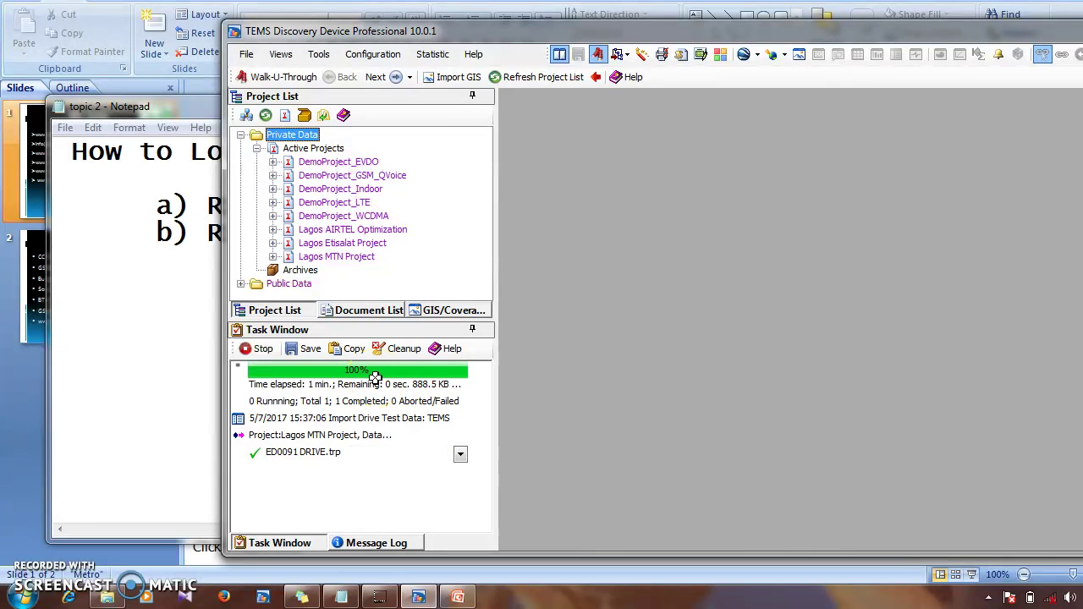
Step: Open Lagos MTN Project, move the window left, and expand DataSets to show ED0091 logs
left_click(355, 261)
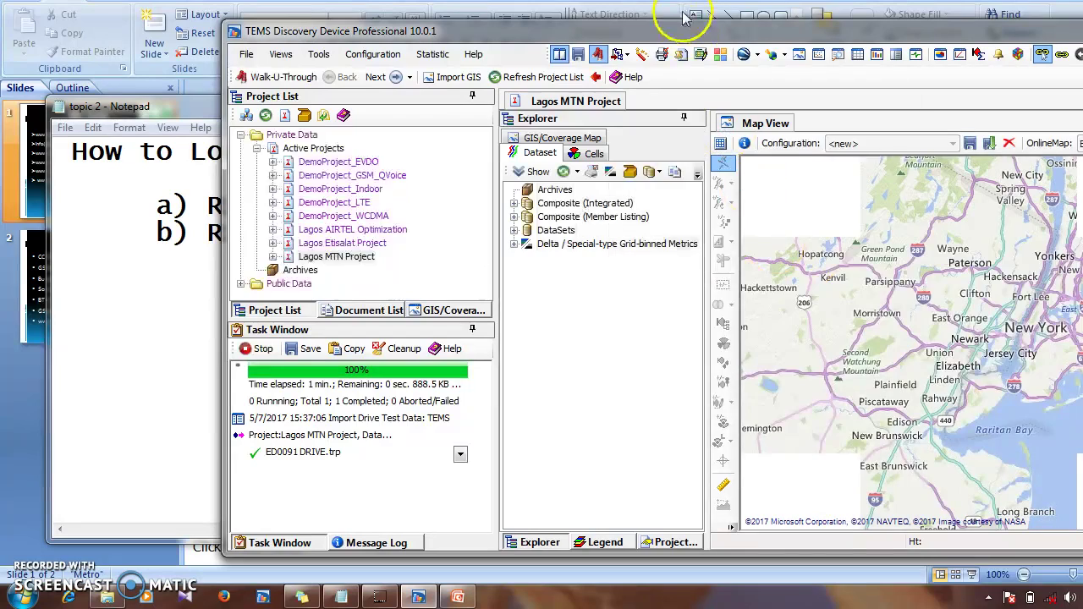
left_click_drag(726, 28, 499, 30)
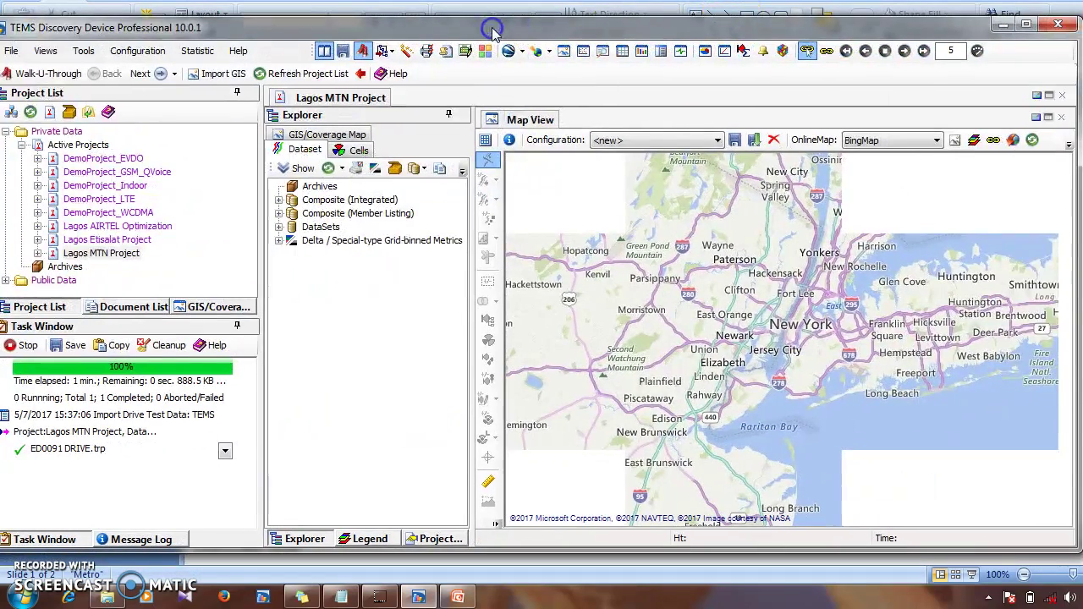
left_click(339, 152)
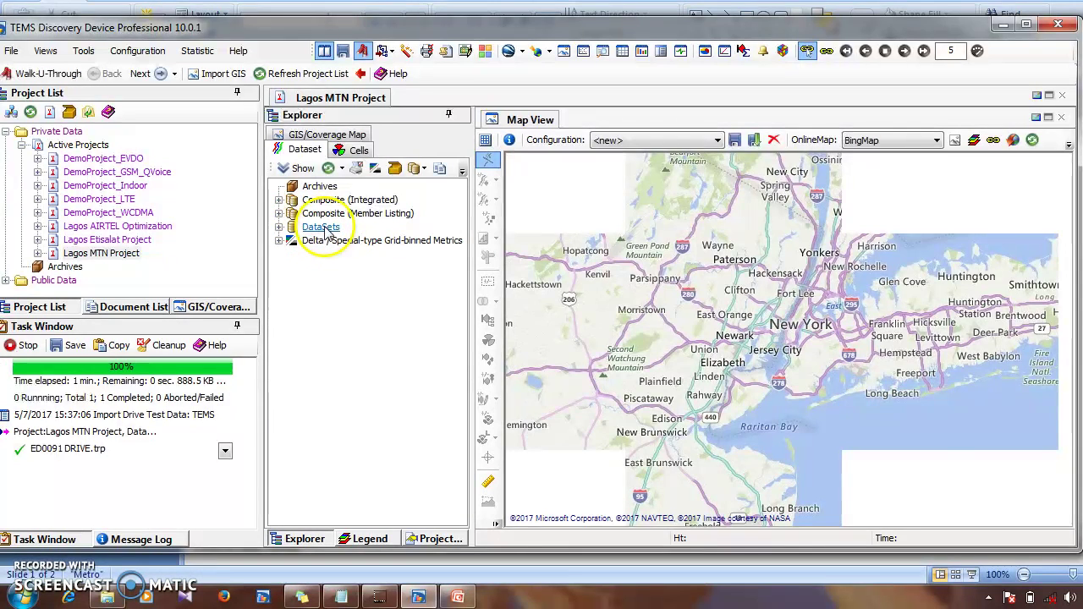
left_click(280, 227)
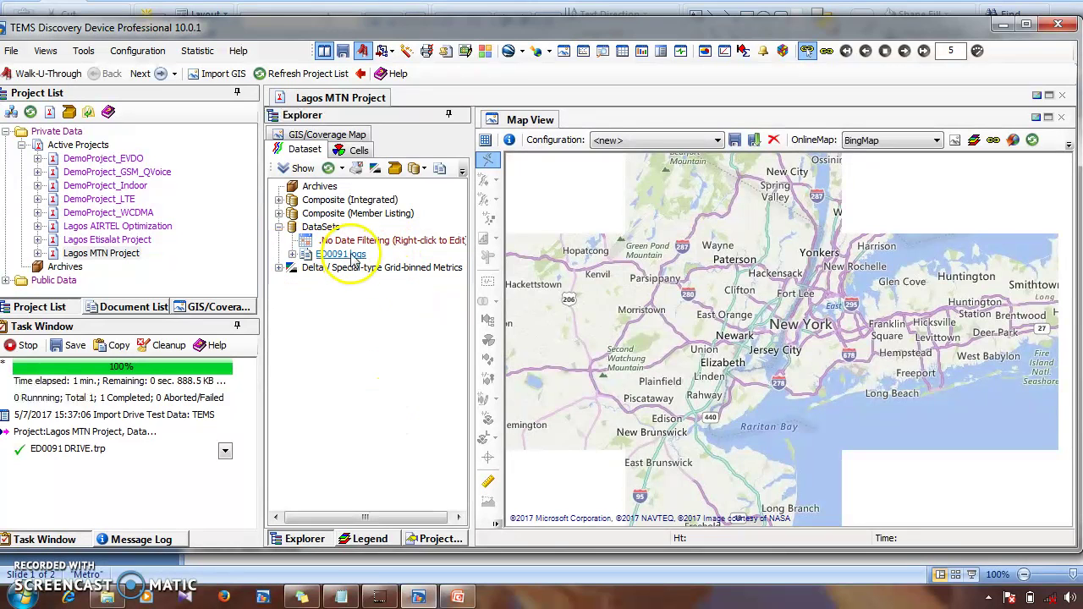
Step: Close the empty map window and expand ED0091 logs > ED0091 DRIVE > MS1, widening the tree
right_click(535, 118)
left_click(560, 133)
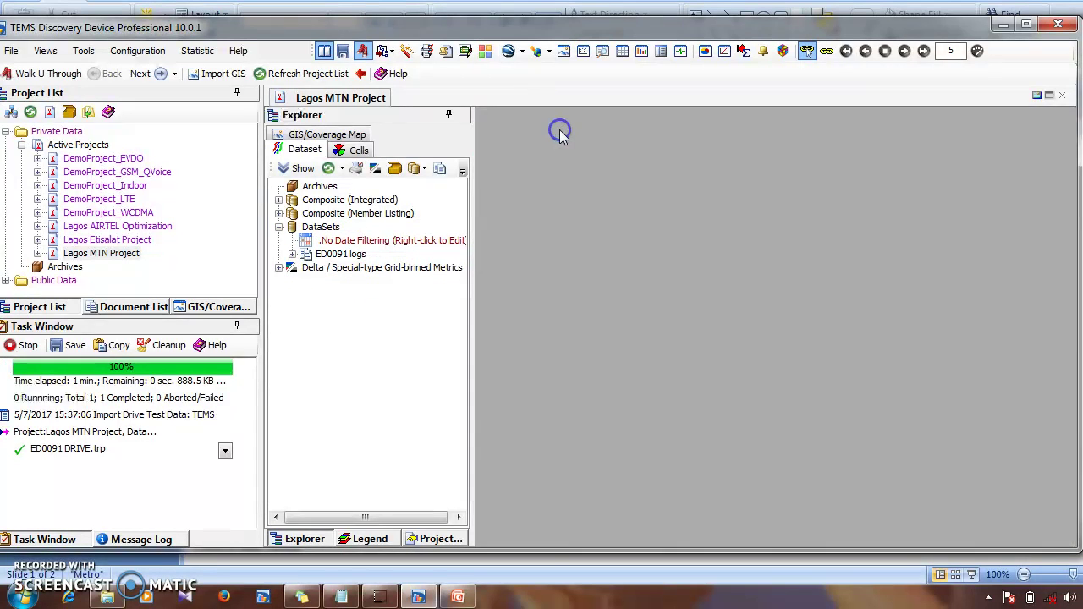
left_click(292, 254)
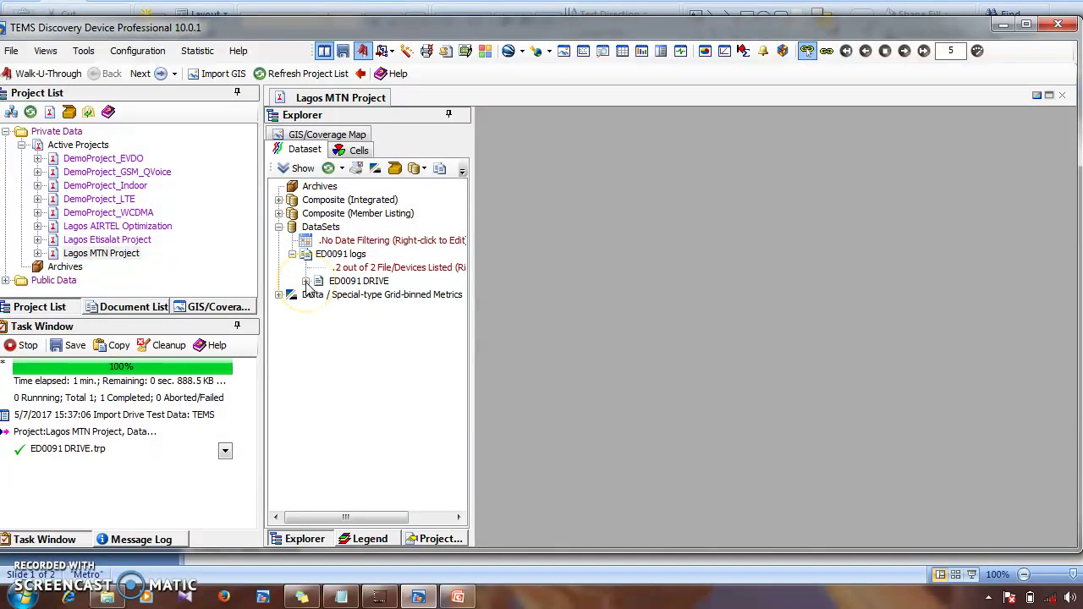
left_click(306, 282)
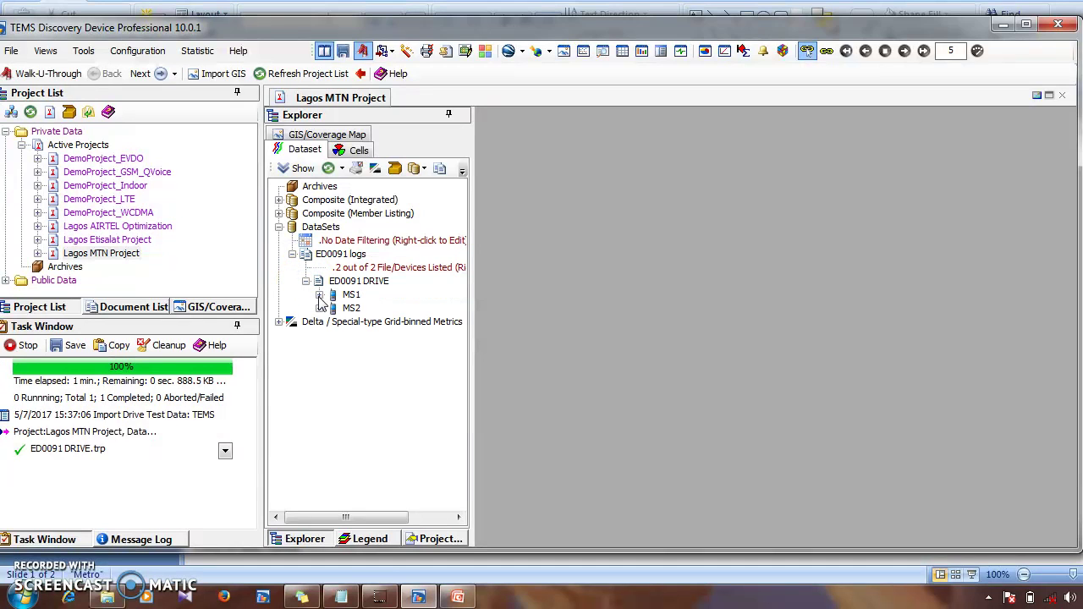
left_click(339, 299)
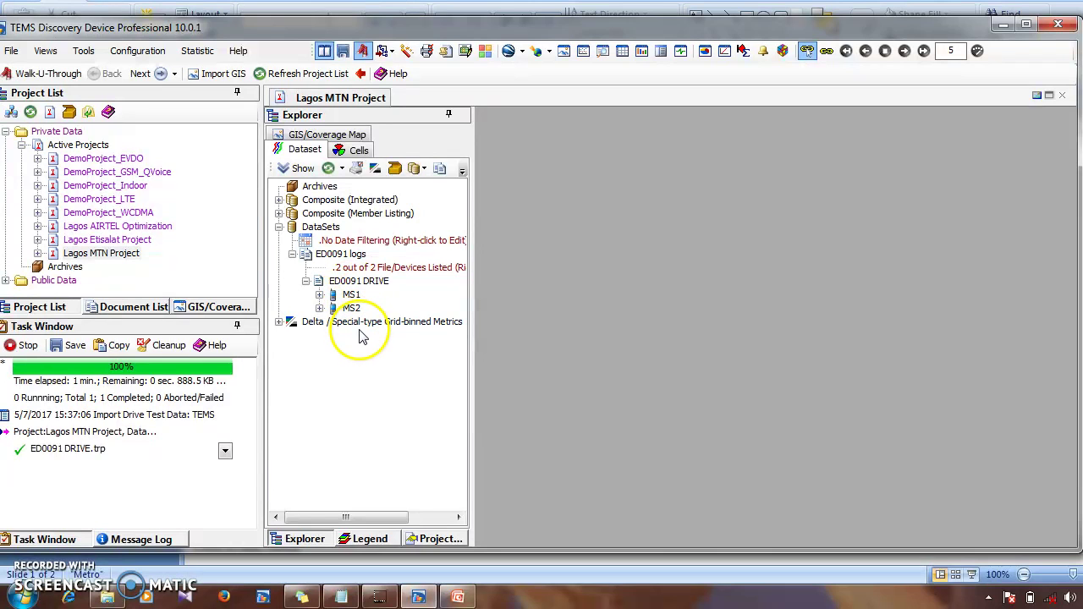
left_click(320, 295)
left_click(330, 297)
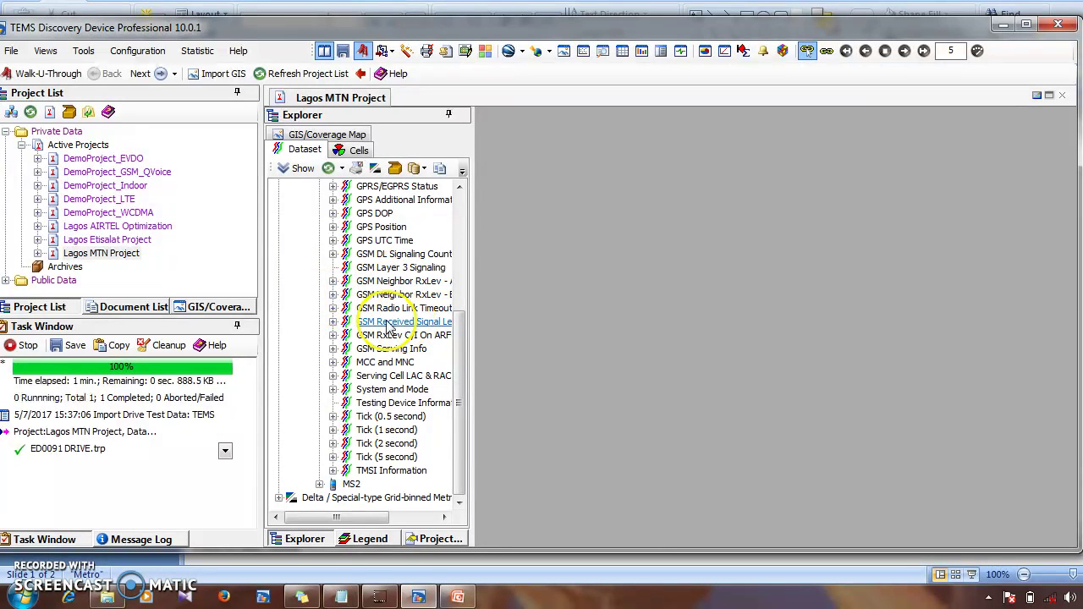
left_click_drag(474, 186, 544, 205)
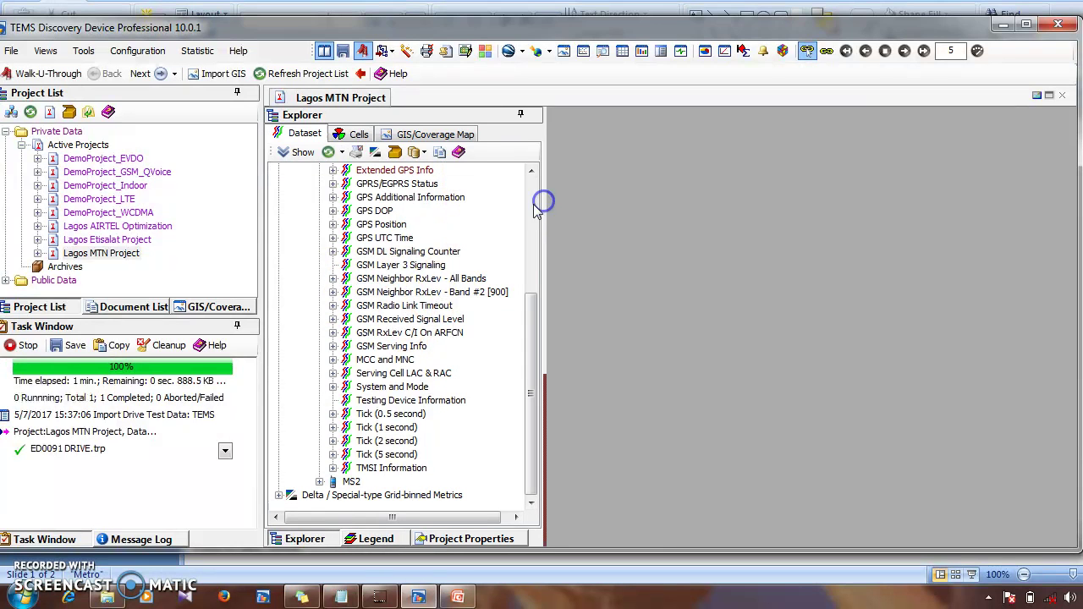
Step: Expand GSM Received Signal Level and bring up the actions for RxLevSub (dBm) - .Server
left_click(341, 597)
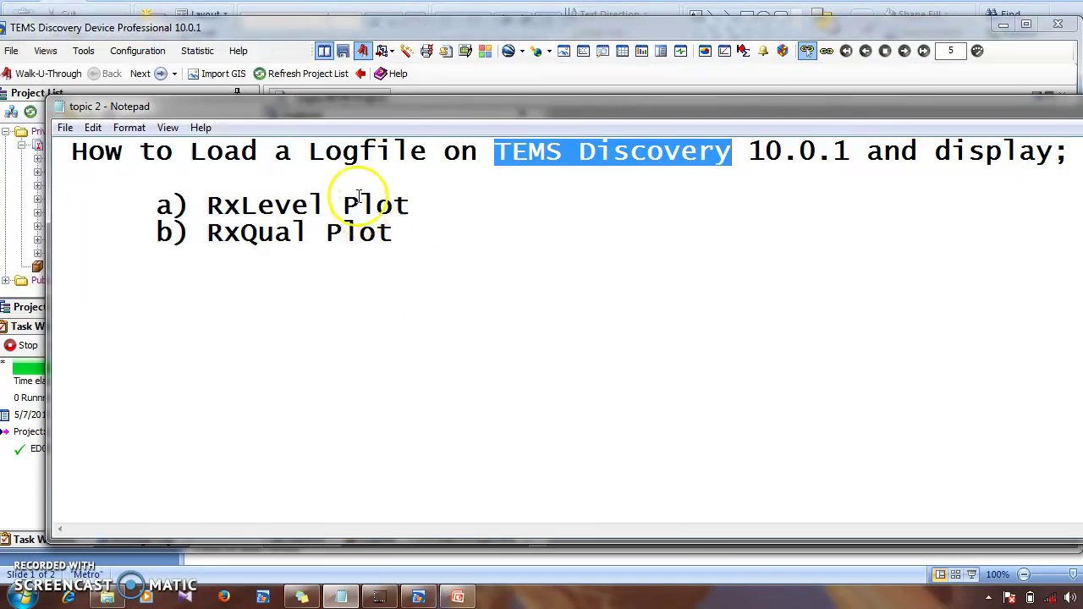
left_click(418, 596)
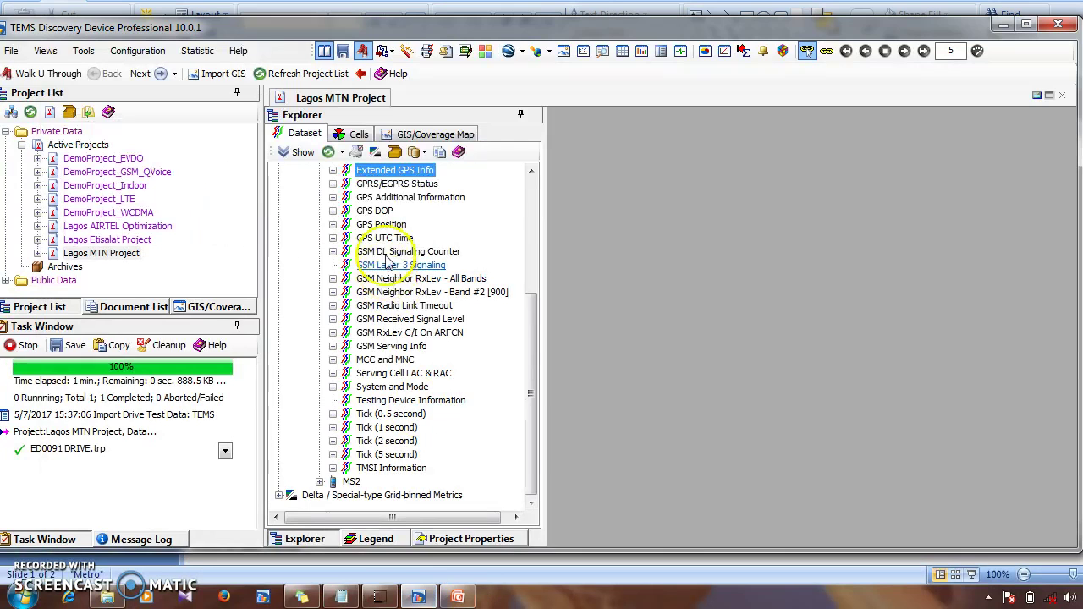
left_click(332, 319)
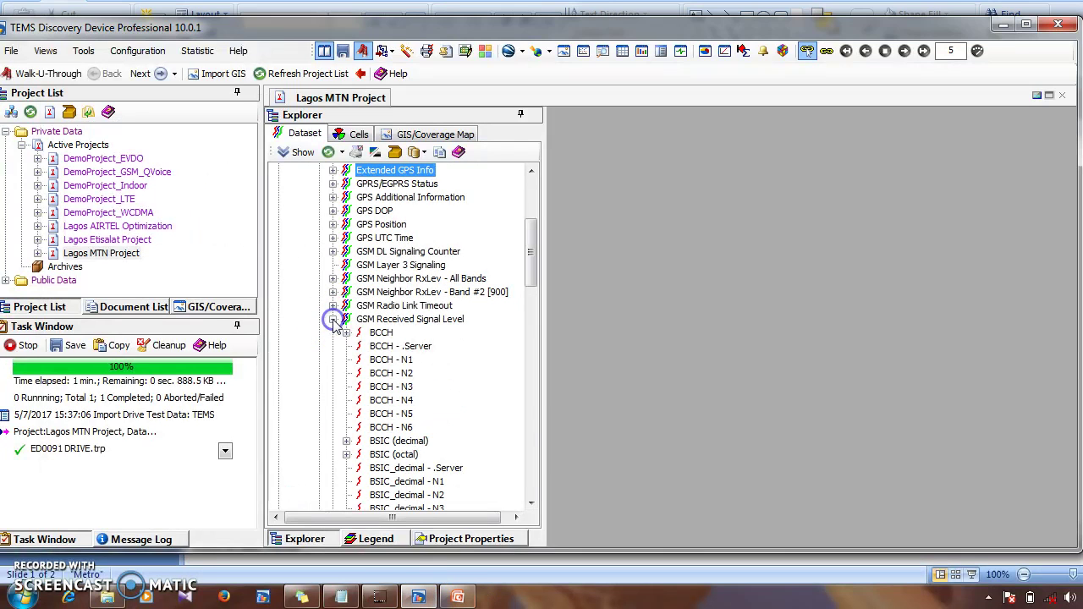
scroll(421, 332, "down", 17)
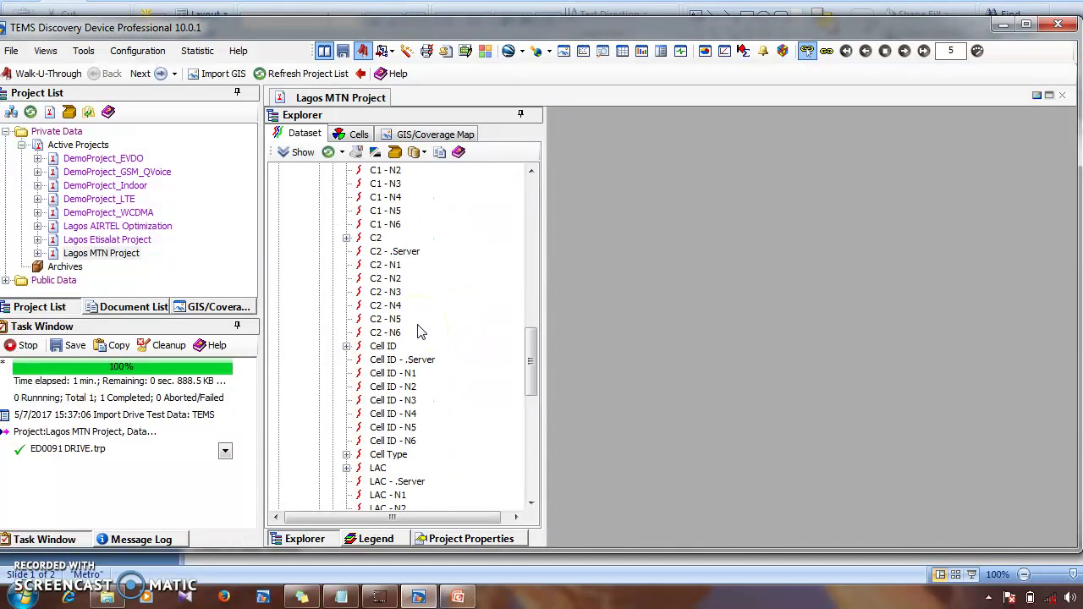
scroll(421, 333, "down", 6)
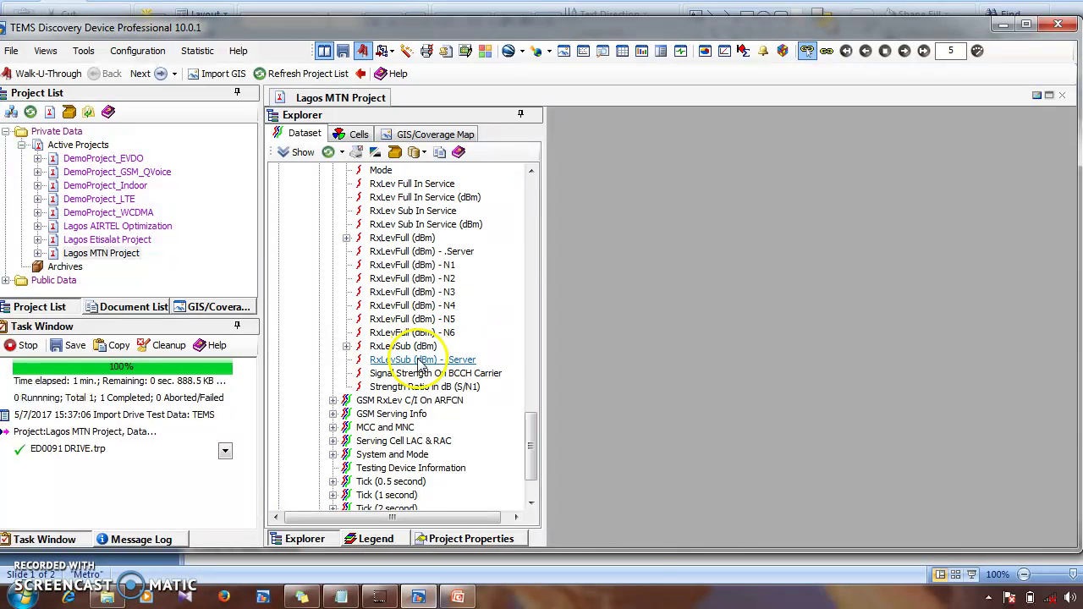
right_click(421, 359)
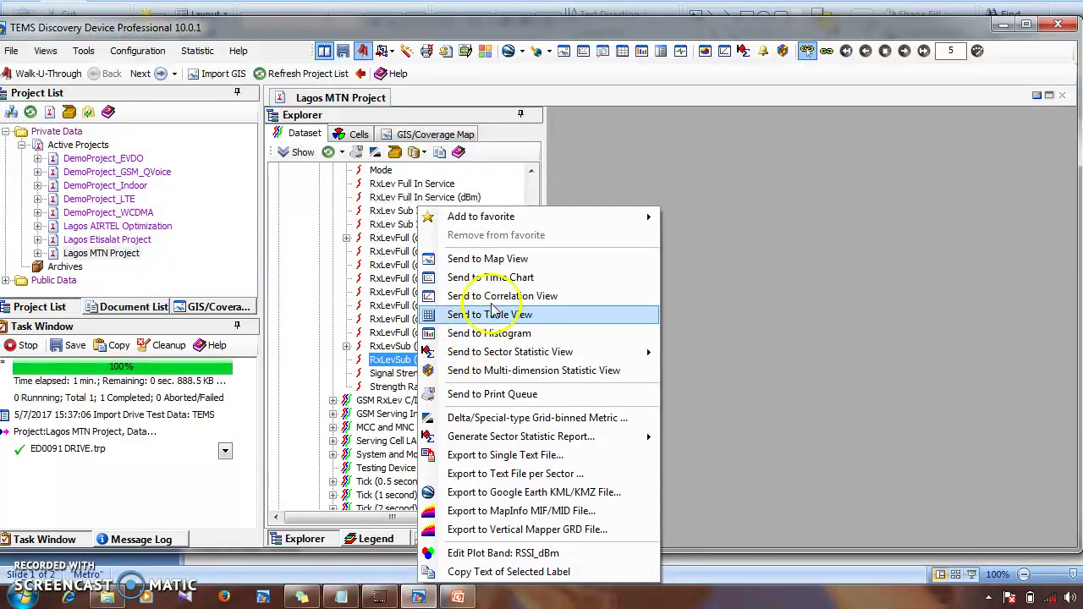
Step: Send RxLevSub (dBm) - .Server to the Map View and collapse MS1's metrics
left_click(492, 259)
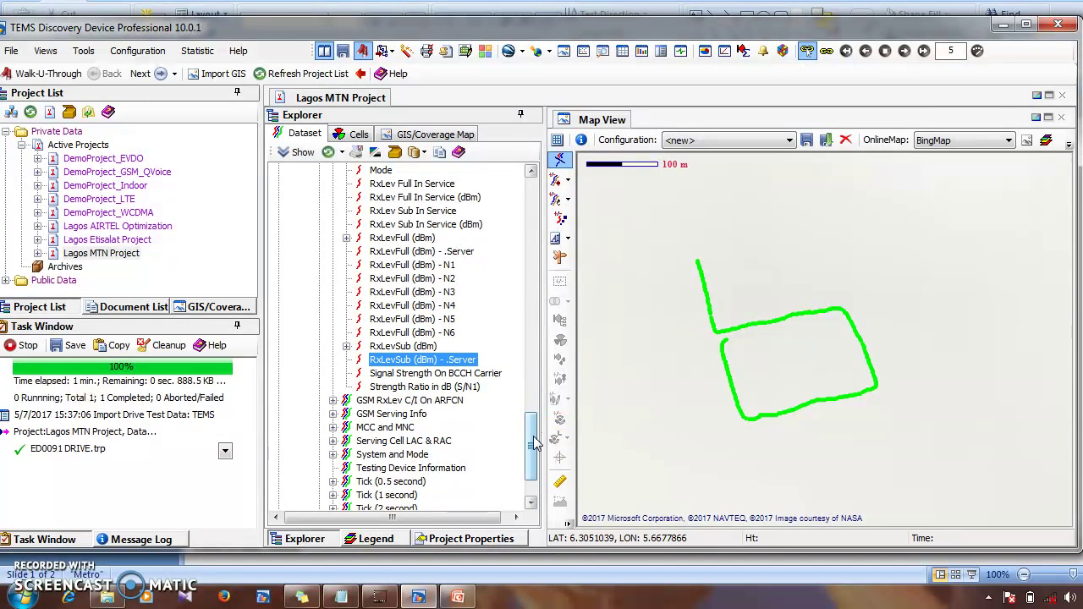
left_click_drag(533, 444, 542, 203)
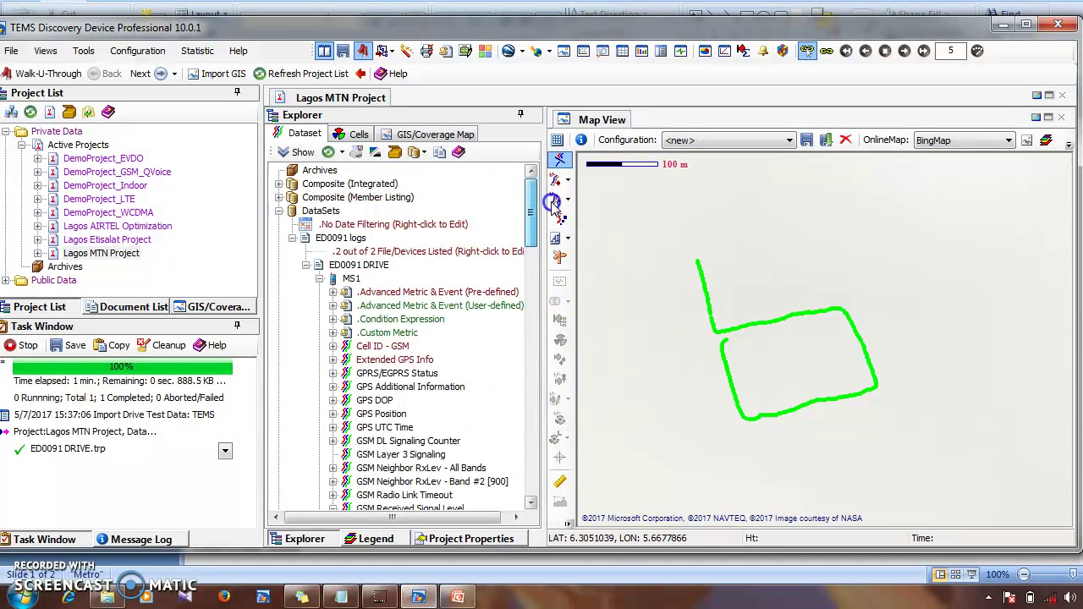
left_click(319, 279)
Step: Expand MS2's GSM Received Signal Quality metrics to list the RxQual variants
left_click(319, 292)
scroll(339, 321, "down", 3)
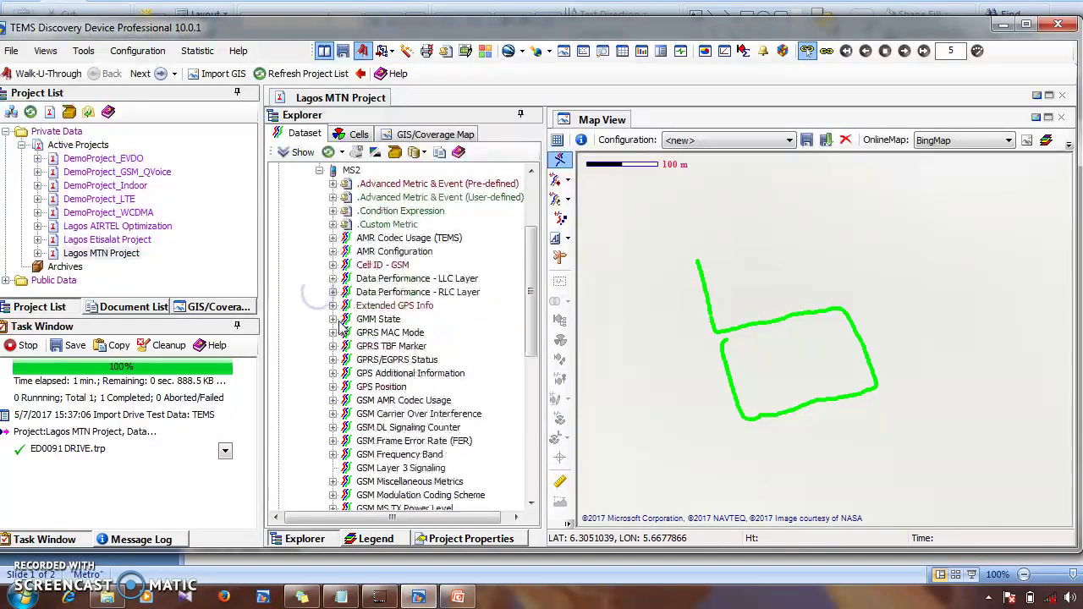
scroll(341, 325, "down", 3)
scroll(343, 355, "up", 3)
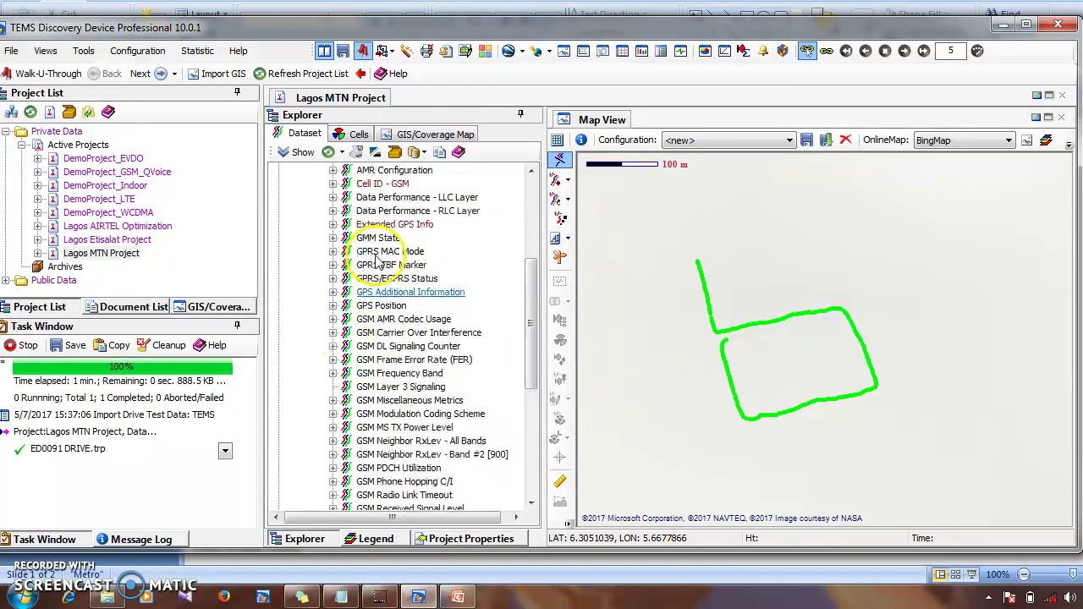
left_click(352, 172)
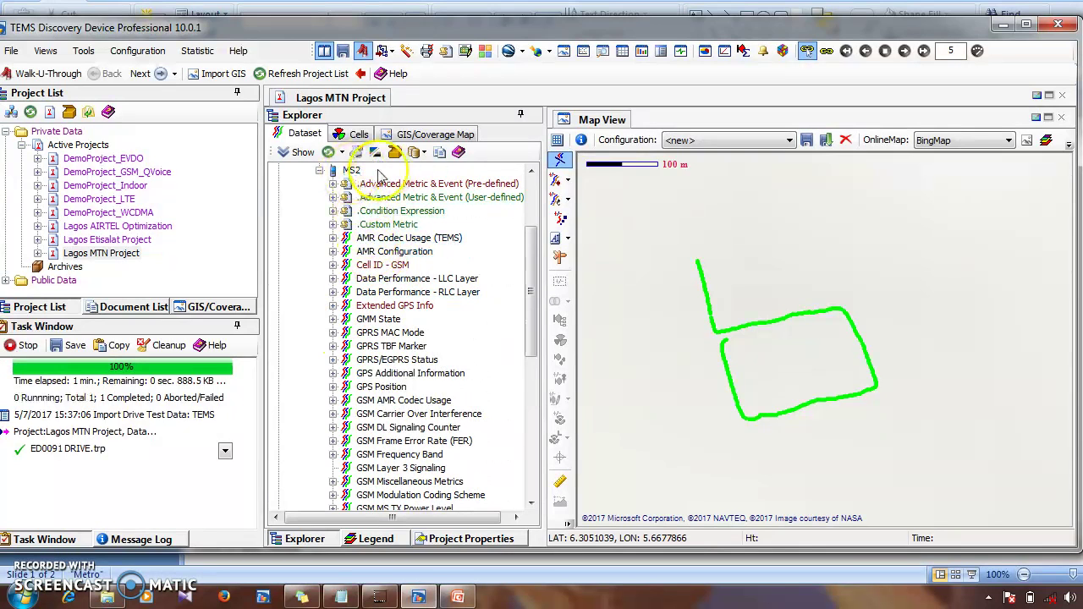
scroll(377, 254, "down", 3)
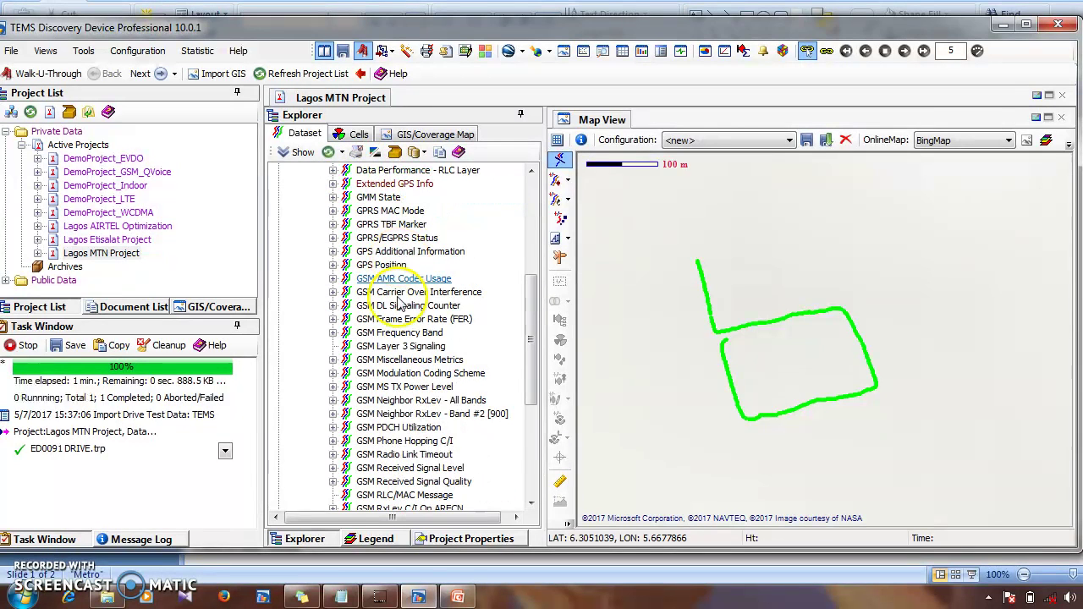
left_click(333, 481)
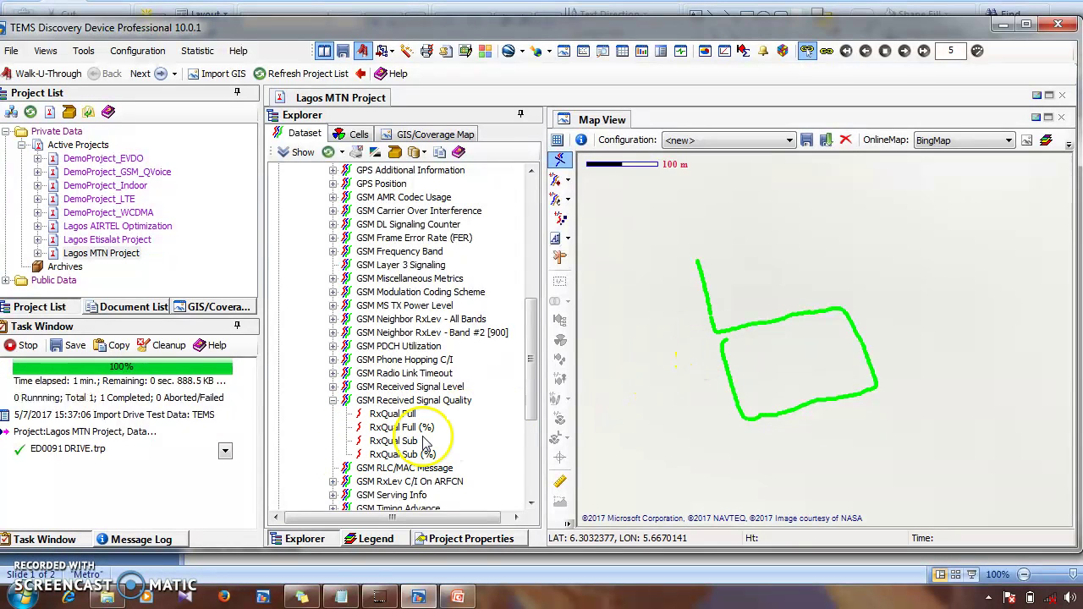
Step: Remove all map layers and send MS2's RxQual Sub to the Map View
right_click(806, 318)
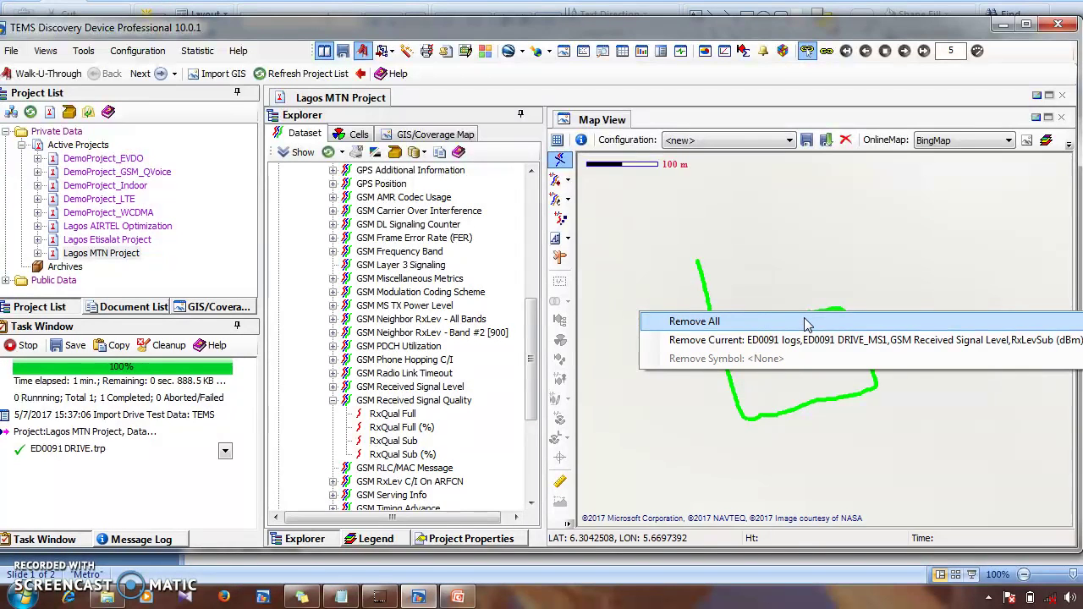
left_click(805, 322)
left_click(412, 445)
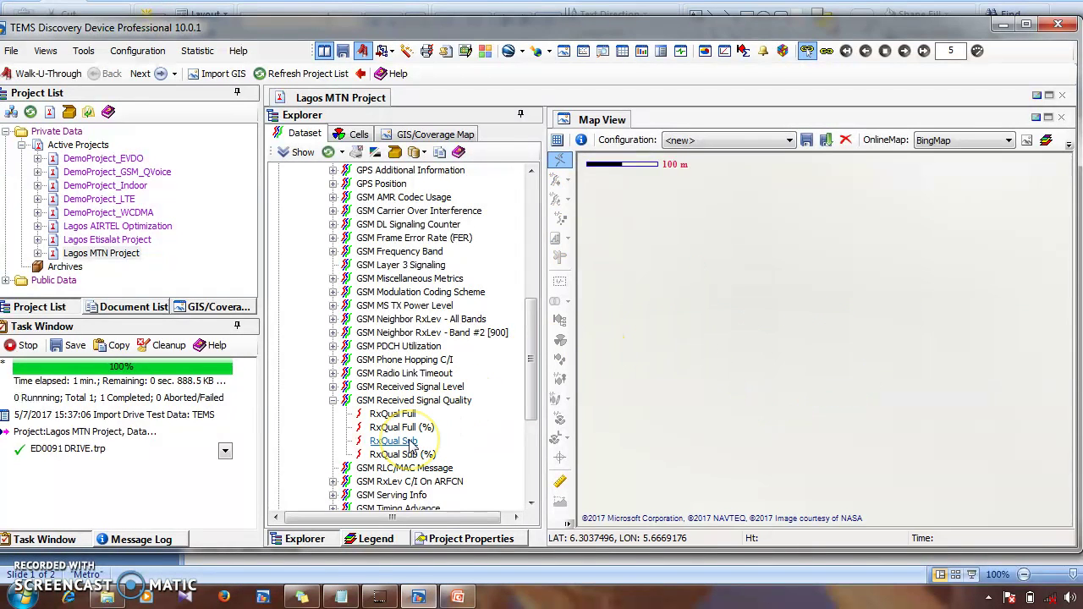
right_click(413, 443)
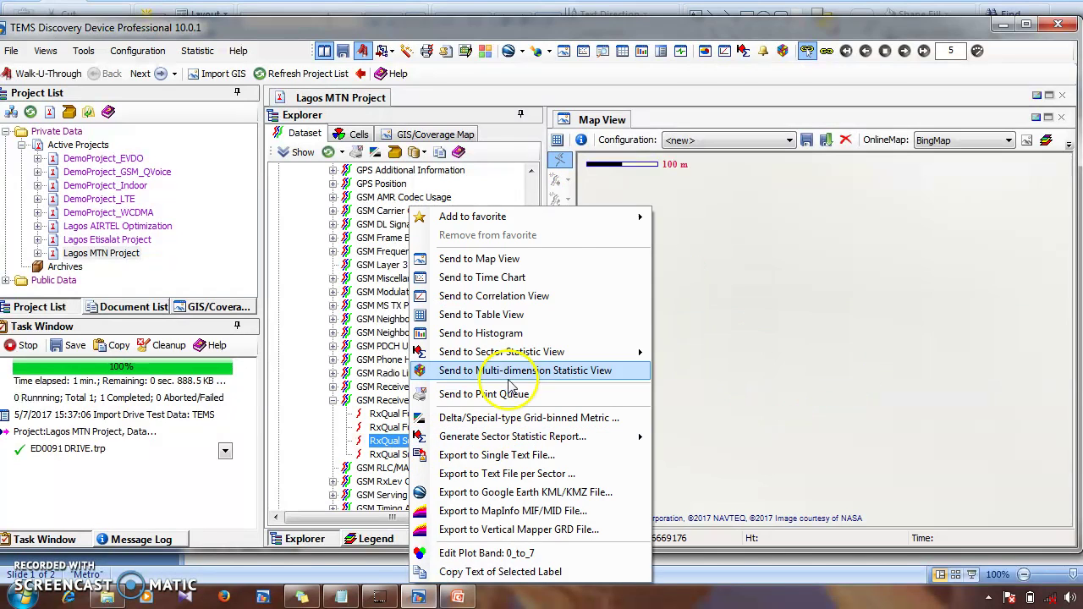
left_click(491, 259)
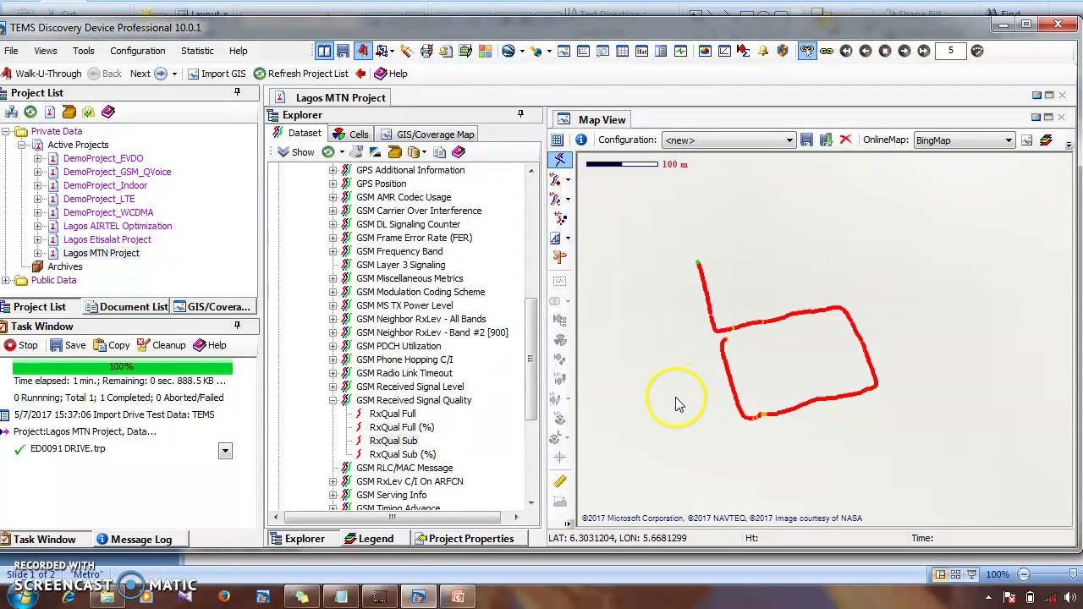
Step: Clear the map again and re-plot RxQual Sub as the only route layer
right_click(789, 318)
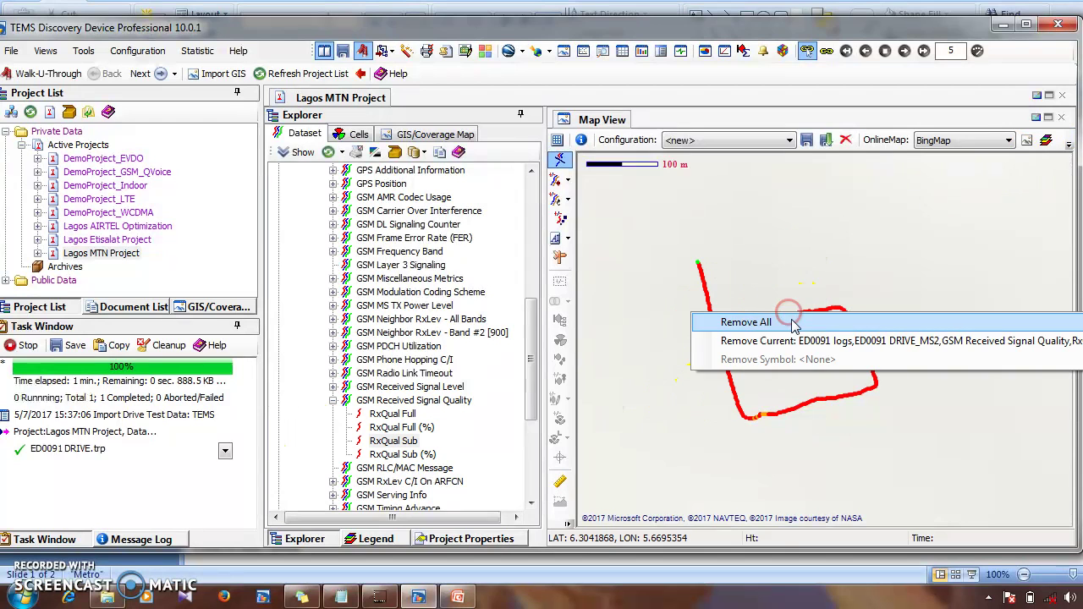
left_click(799, 319)
left_click(413, 448)
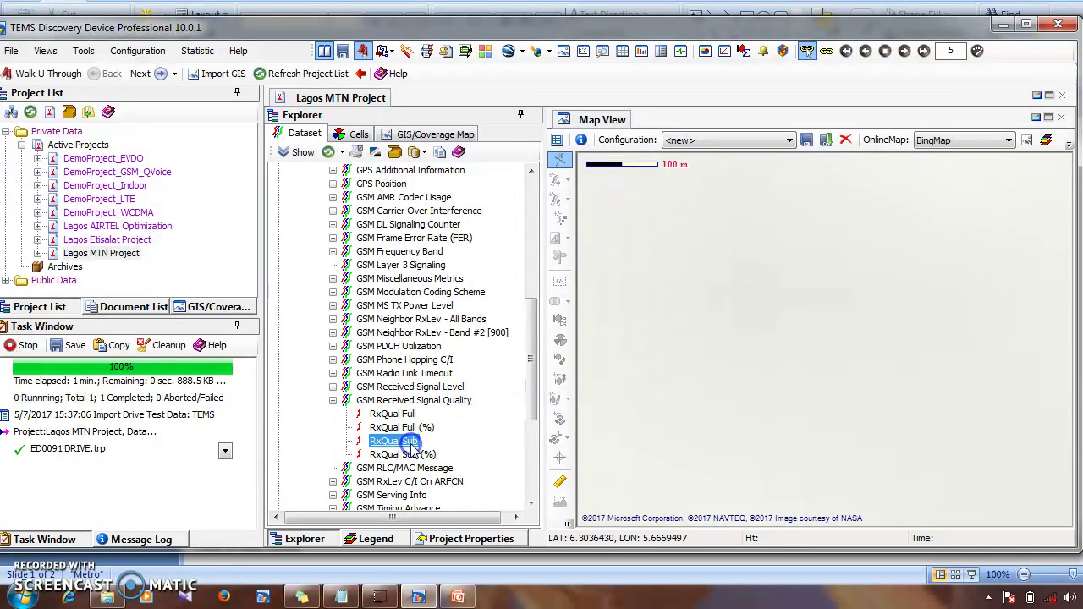
right_click(412, 448)
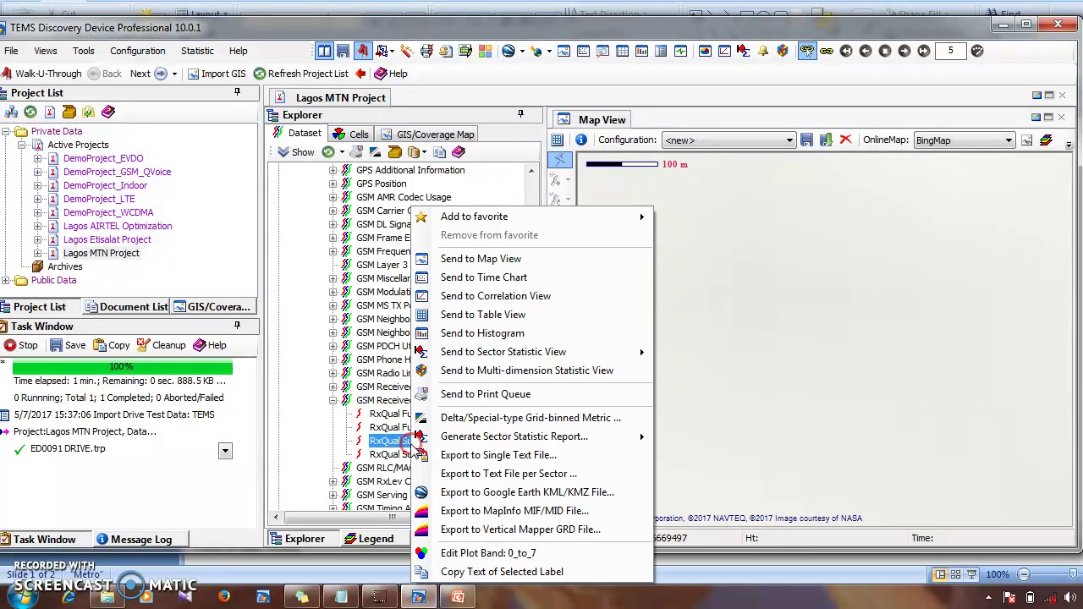
left_click(506, 259)
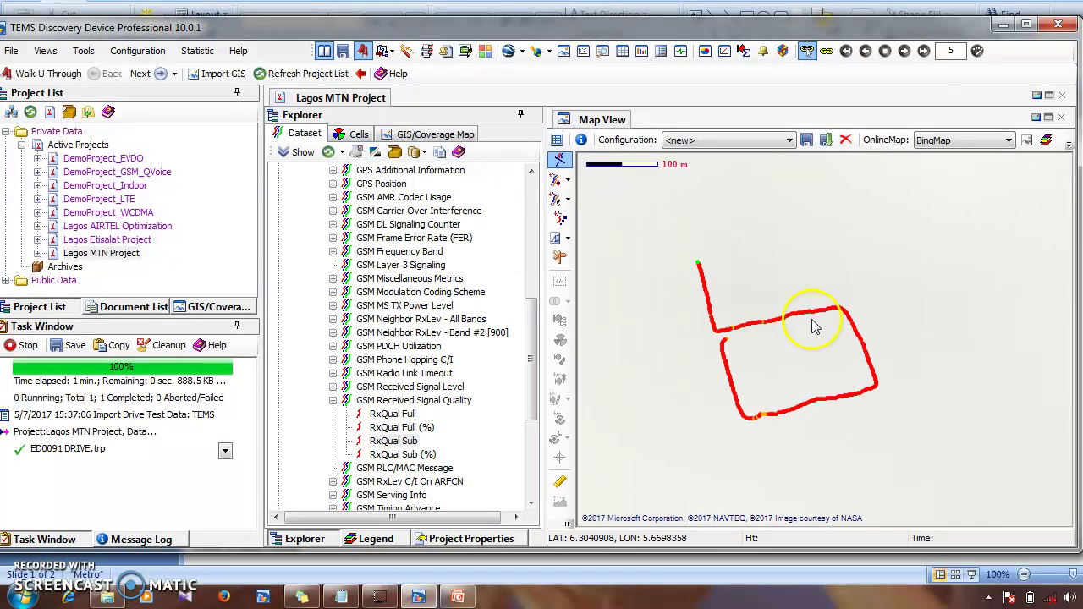
left_click(1070, 146)
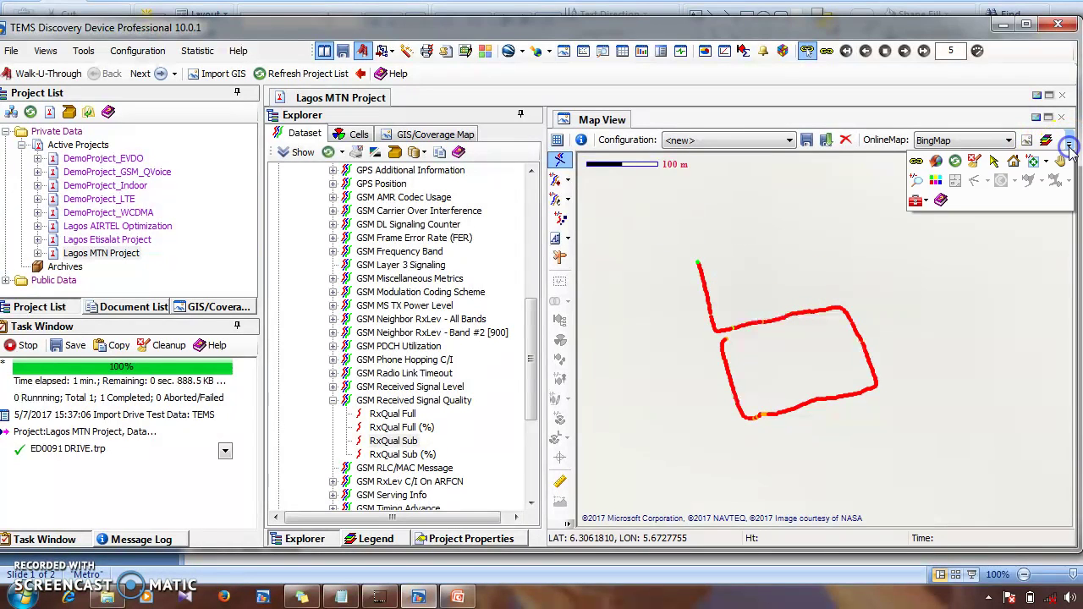
Step: Display the RxQual Sub legend beside the route, then switch to the PowerPoint slides
left_click(932, 183)
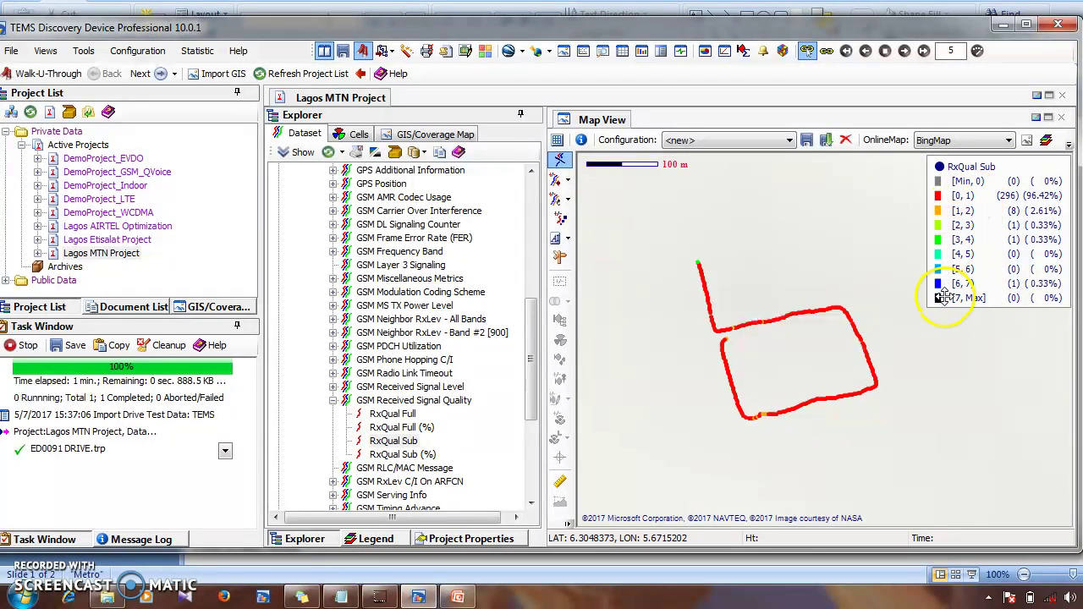
left_click(533, 217)
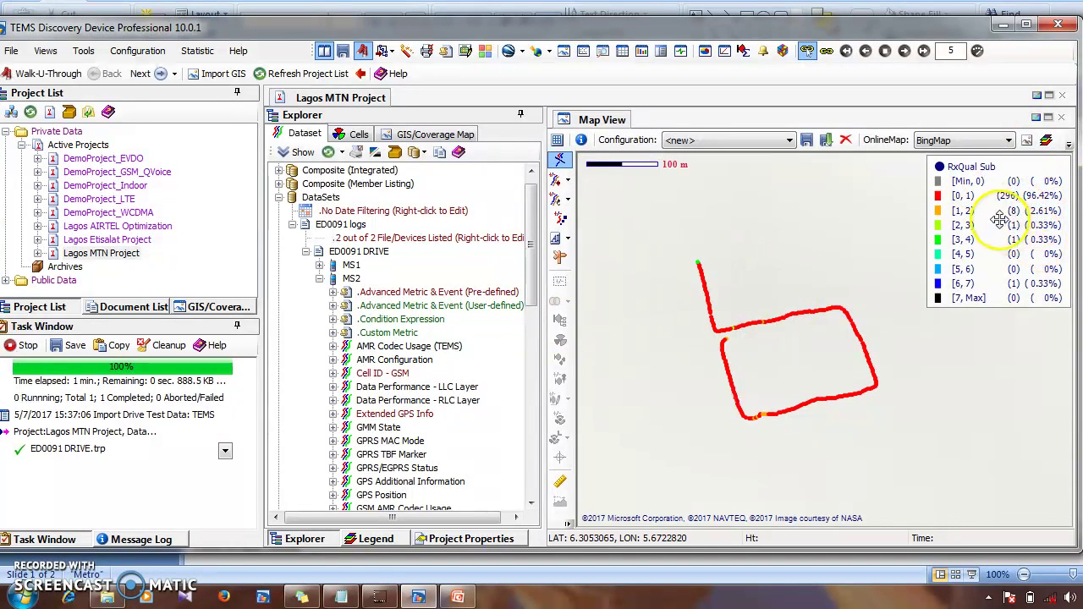
left_click(453, 597)
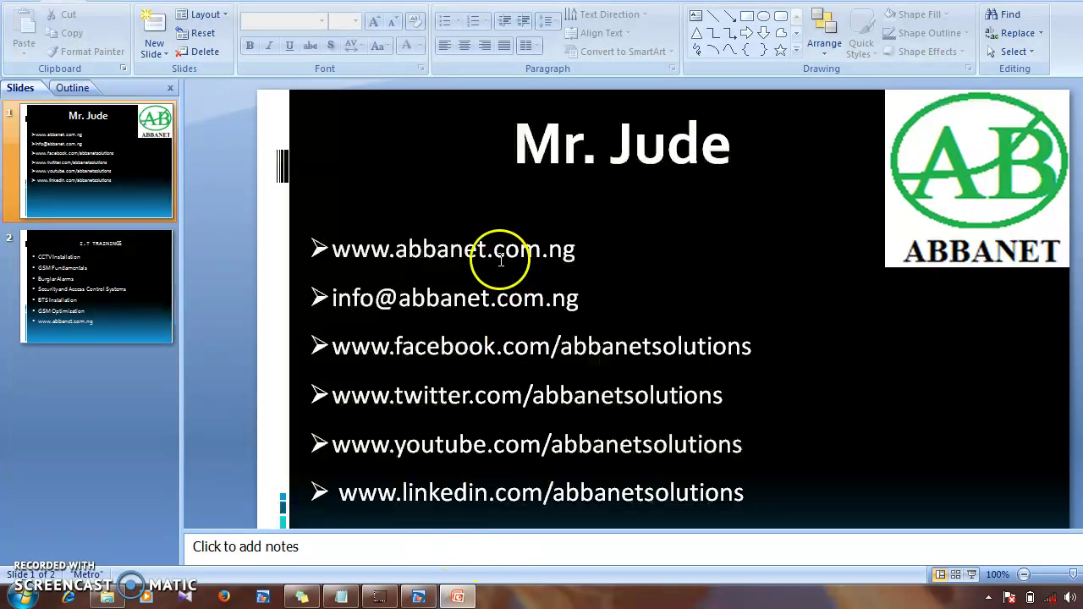
left_click_drag(578, 249, 338, 249)
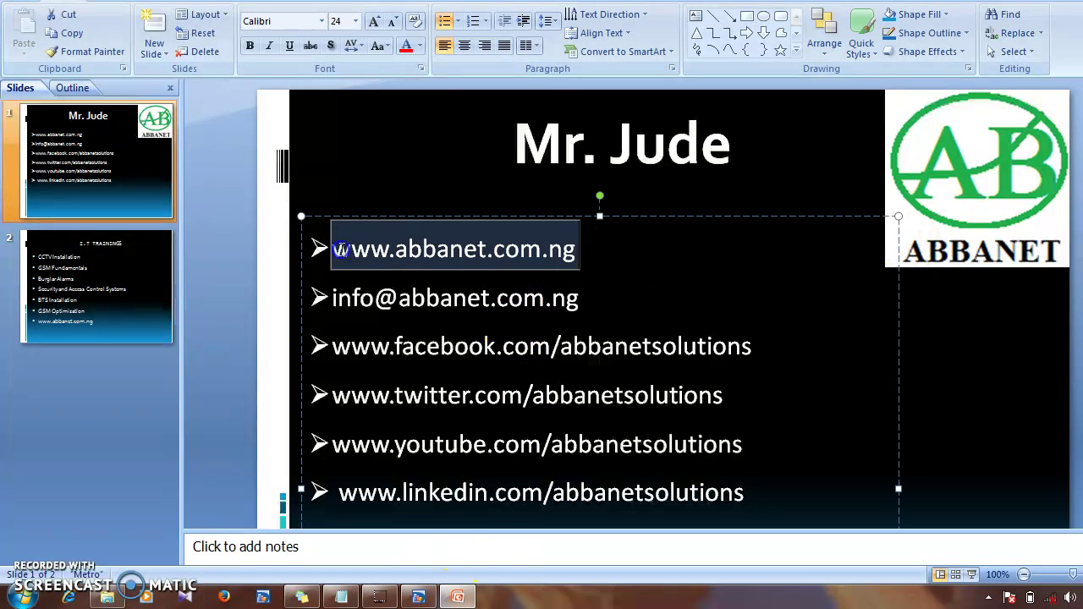
scroll(819, 375, "down", 3)
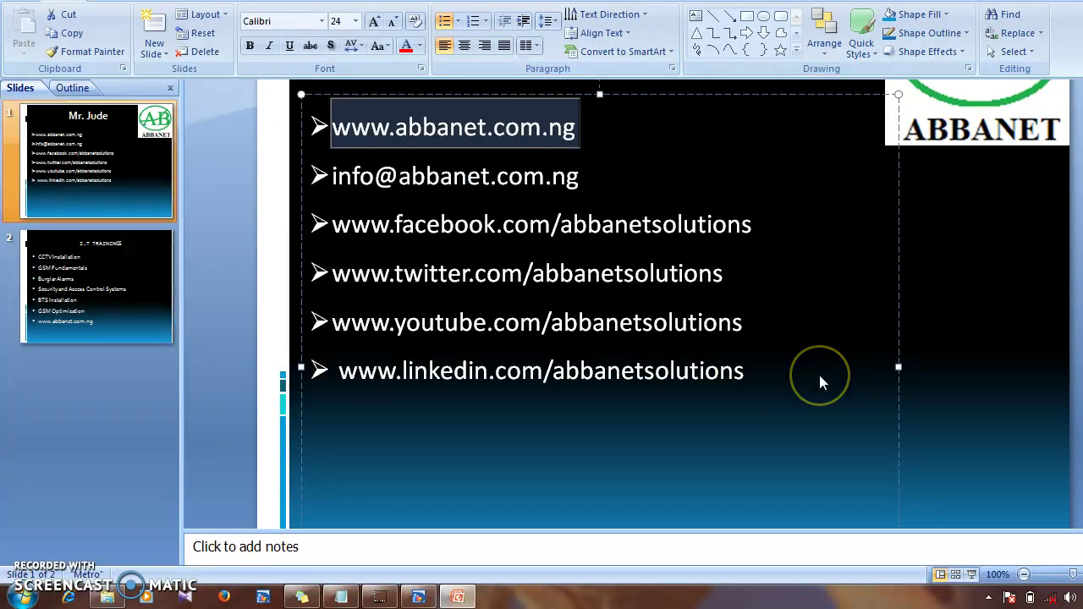
scroll(820, 374, "up", 1)
scroll(819, 374, "down", 4)
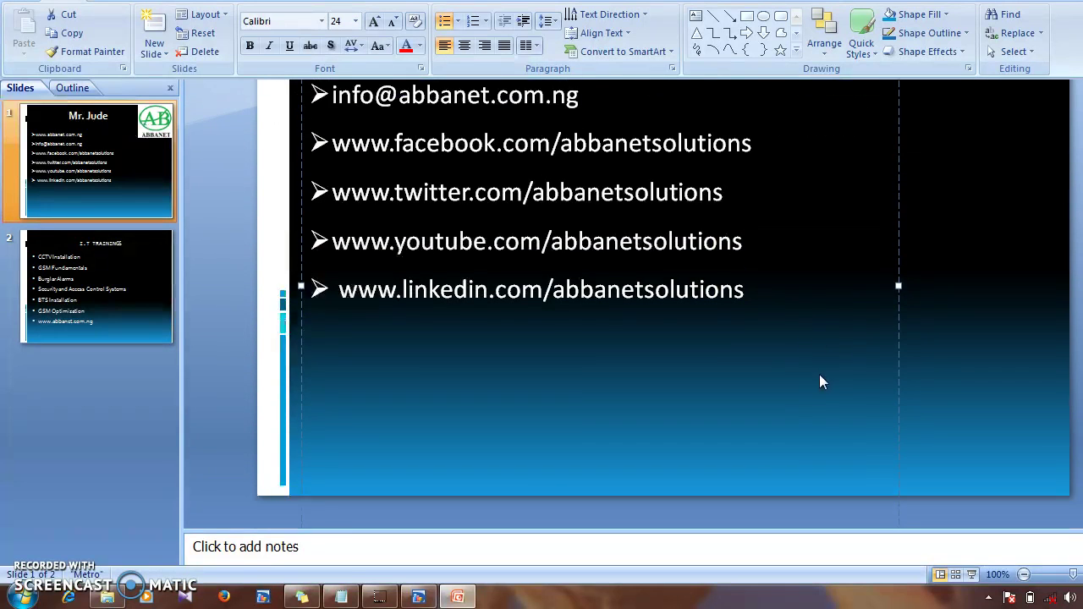
scroll(820, 374, "up", 2)
scroll(819, 374, "down", 4)
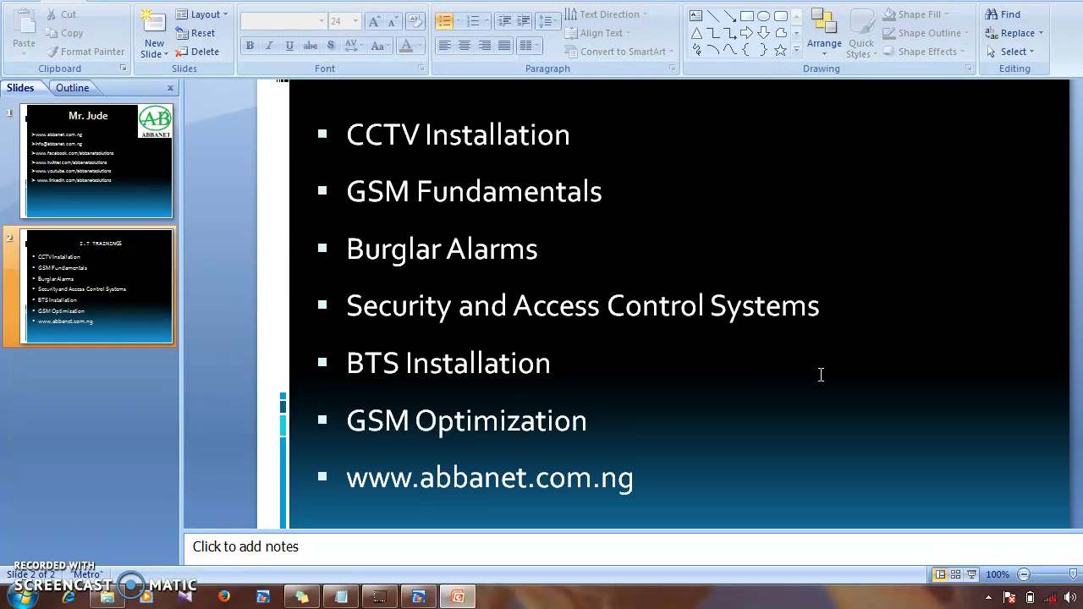
scroll(819, 374, "up", 4)
left_click(701, 472)
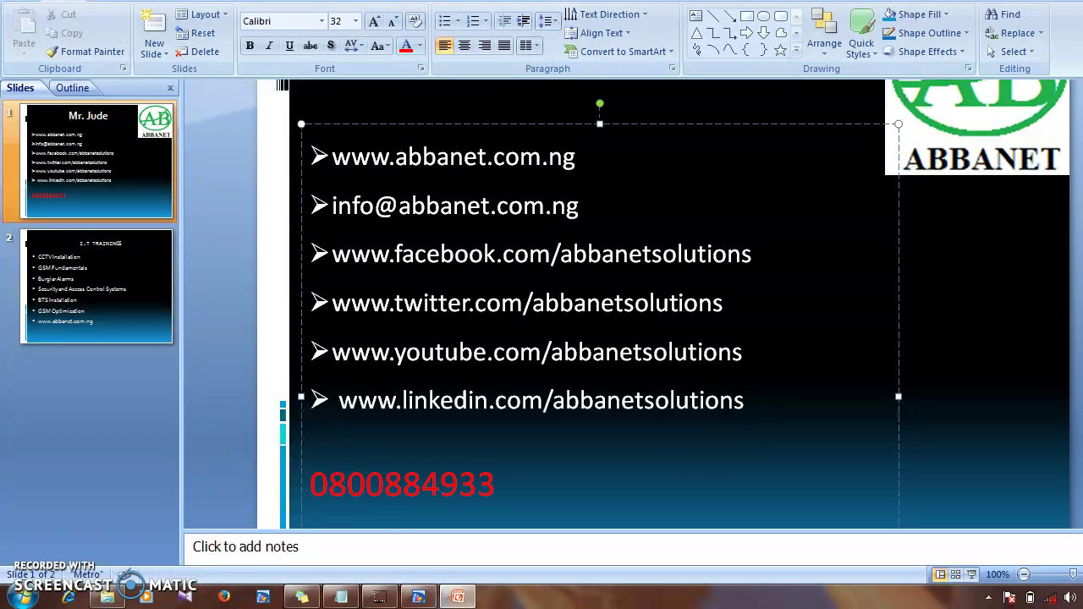
Step: Insert the missing 3 into the phone number, then make it white 54 pt text
left_click(363, 481)
type("3")
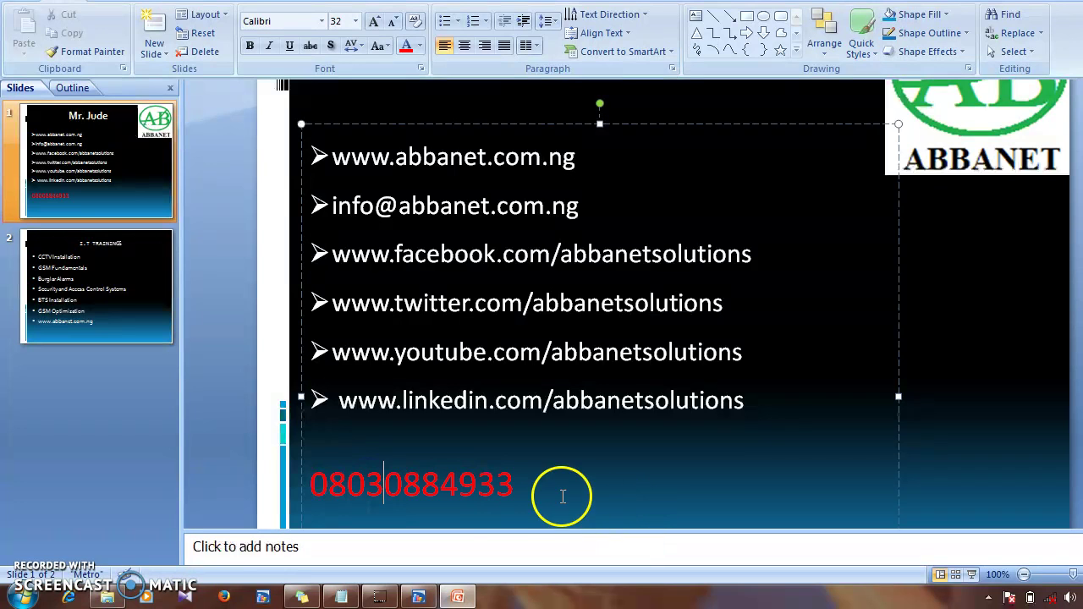
double_click(343, 478)
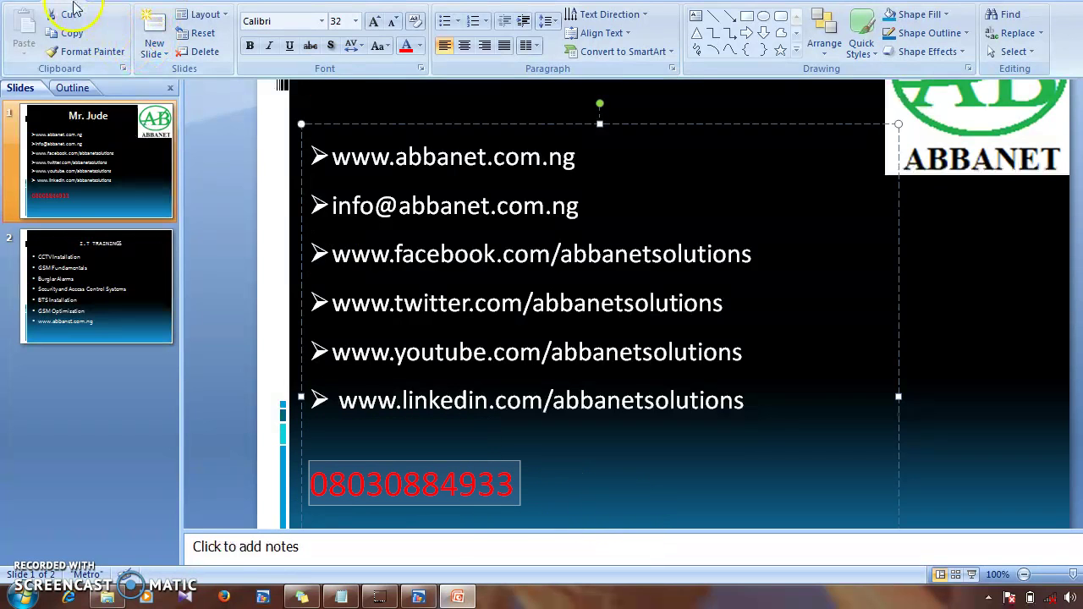
left_click(104, 32)
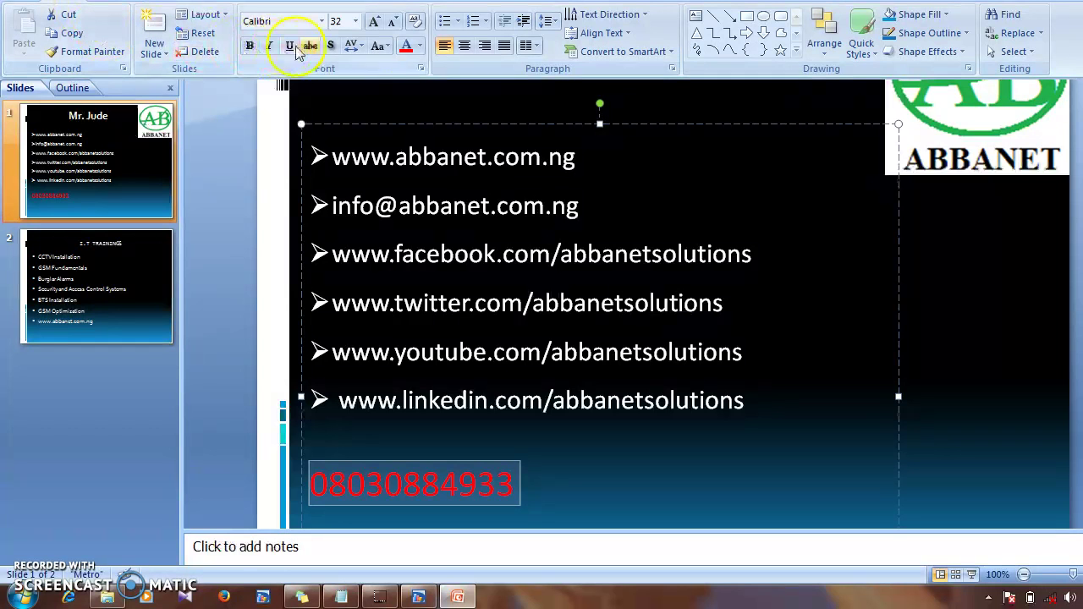
left_click(419, 46)
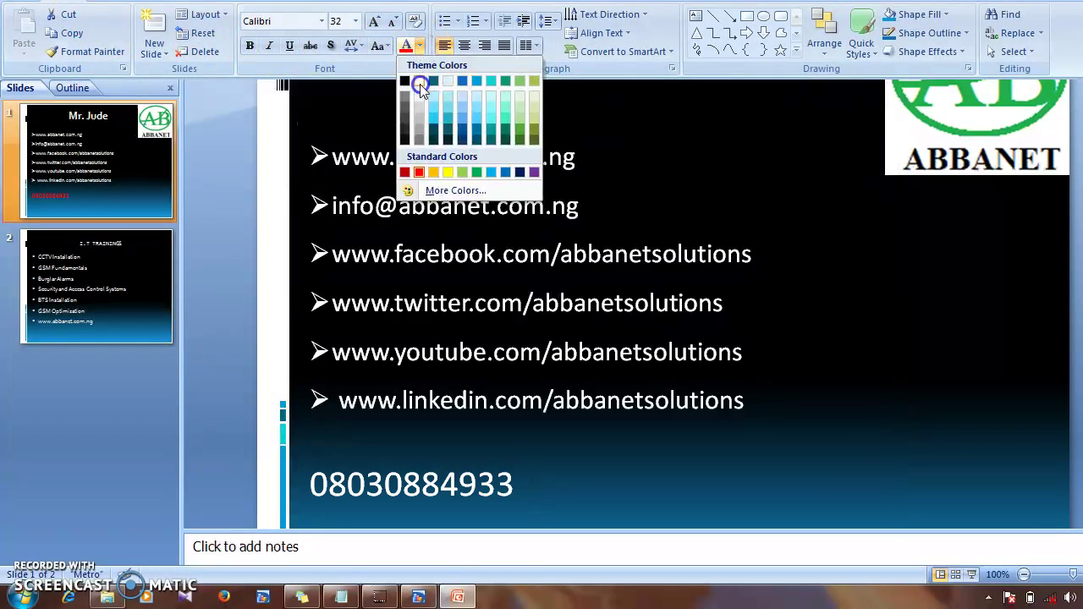
left_click(419, 80)
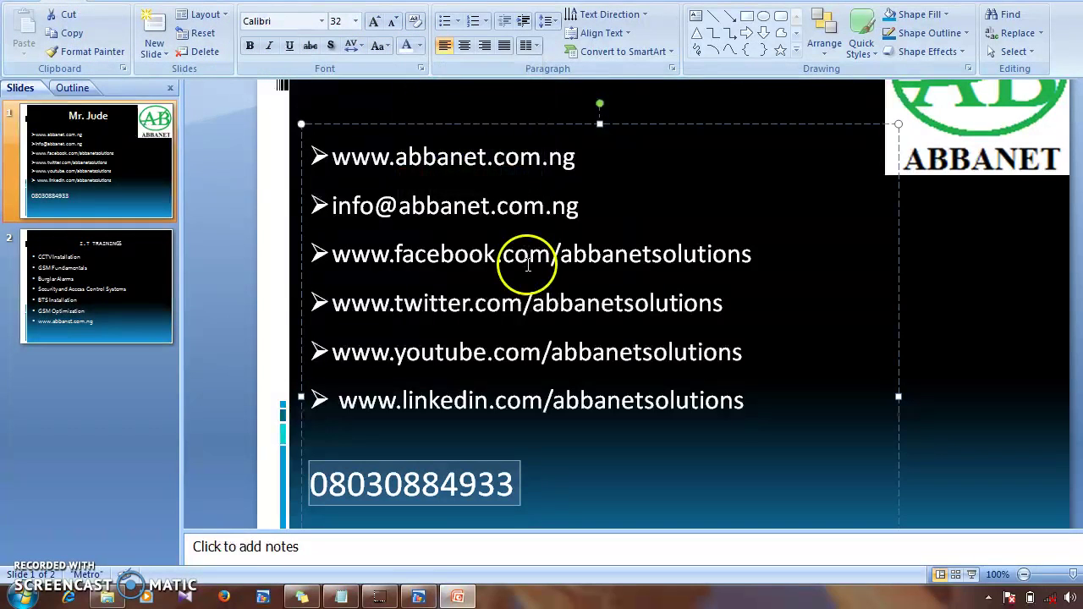
left_click(378, 22)
left_click(378, 22)
left_click(378, 22)
left_click(378, 22)
left_click(379, 22)
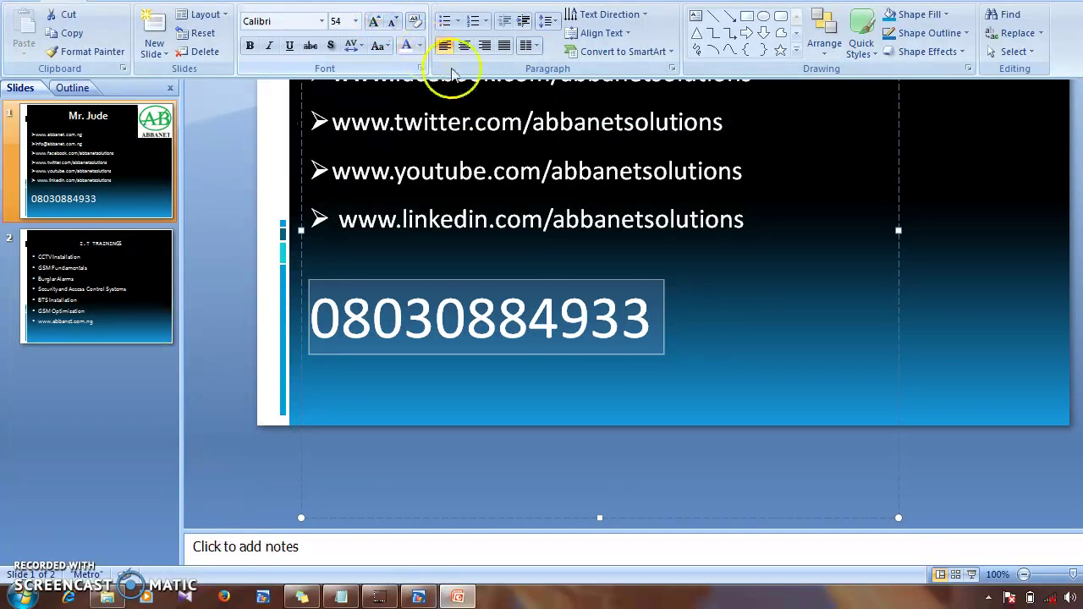
left_click(750, 316)
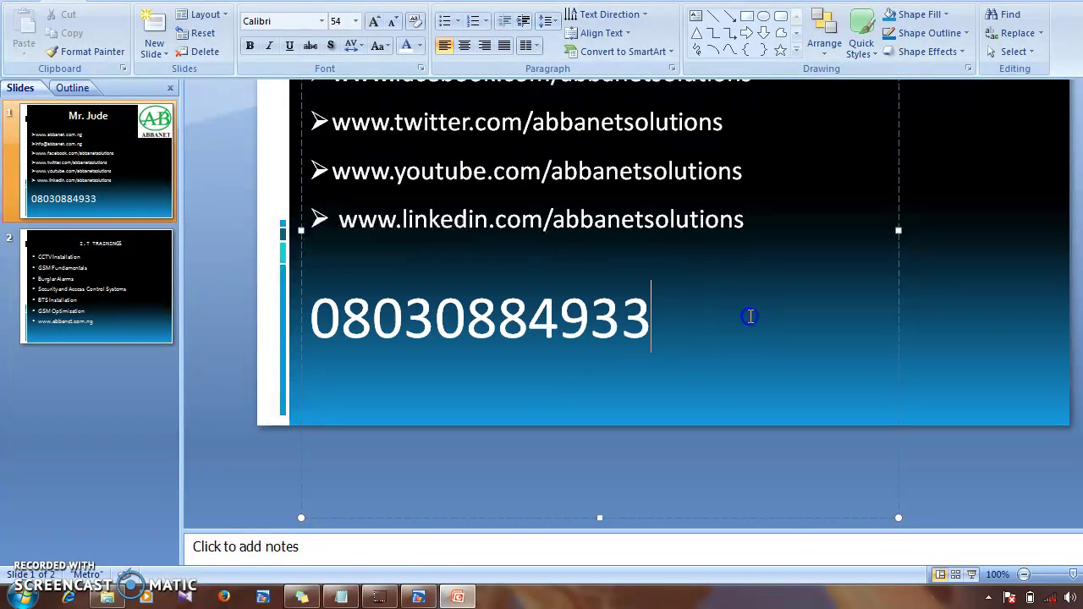
left_click_drag(746, 313, 246, 299)
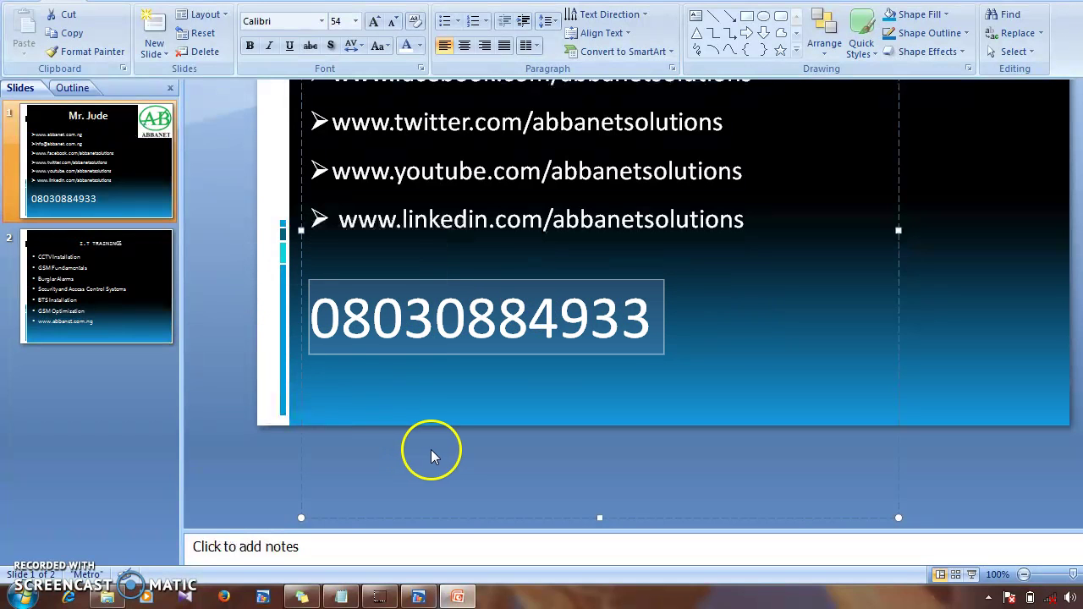